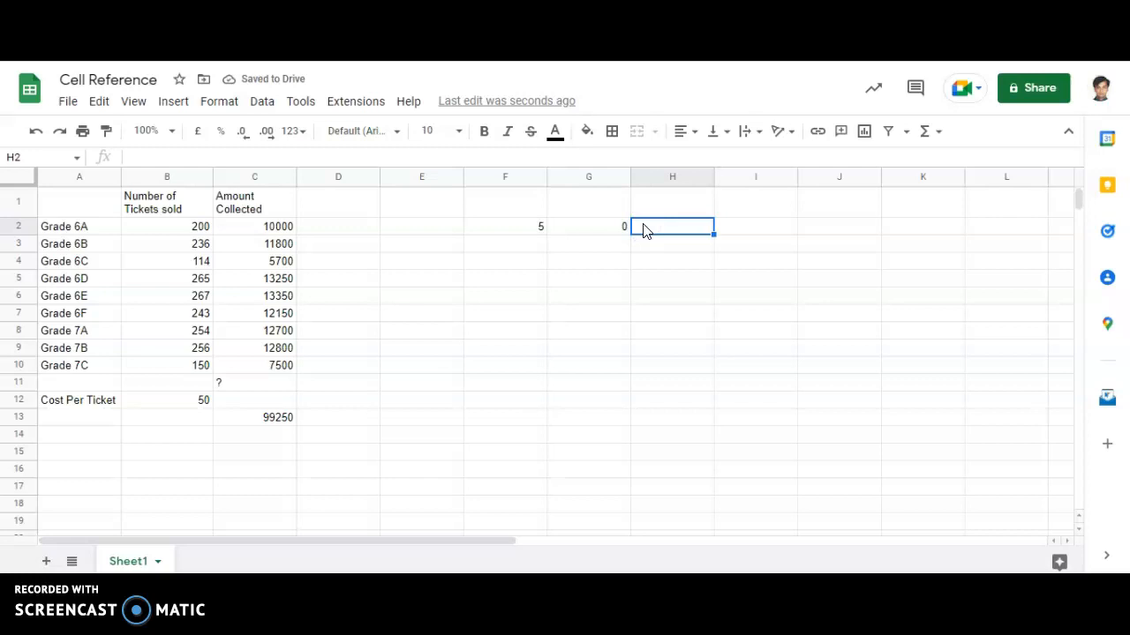
- Enter the formula =F2/G2 in cell H2 to divide F2 by G2
type("=")
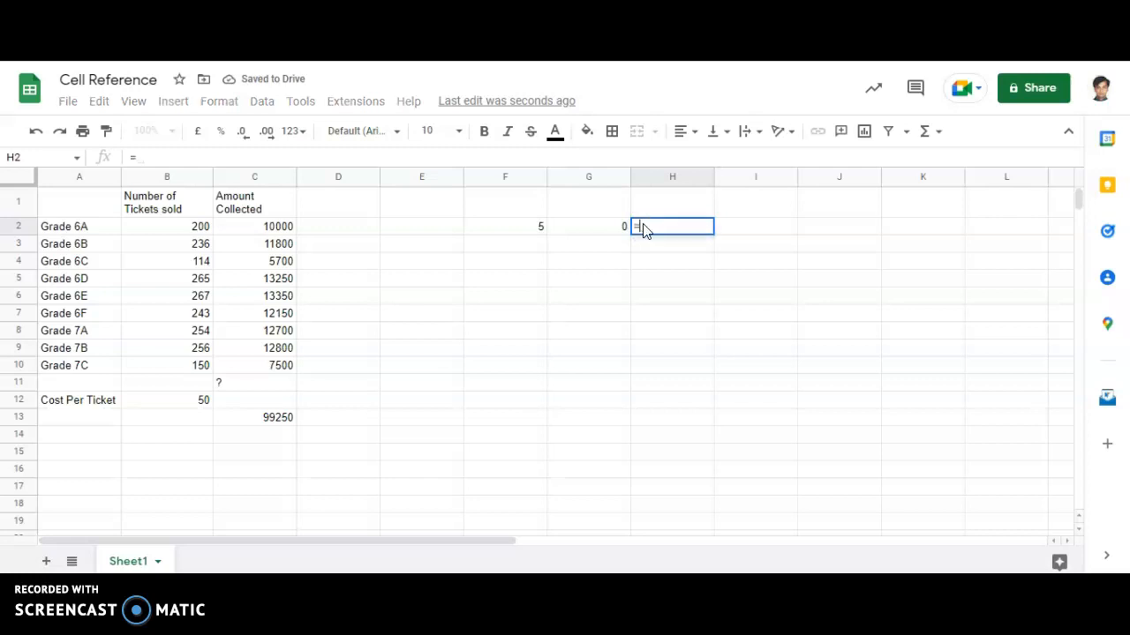
left_click(648, 229)
left_click_drag(648, 229, 633, 229)
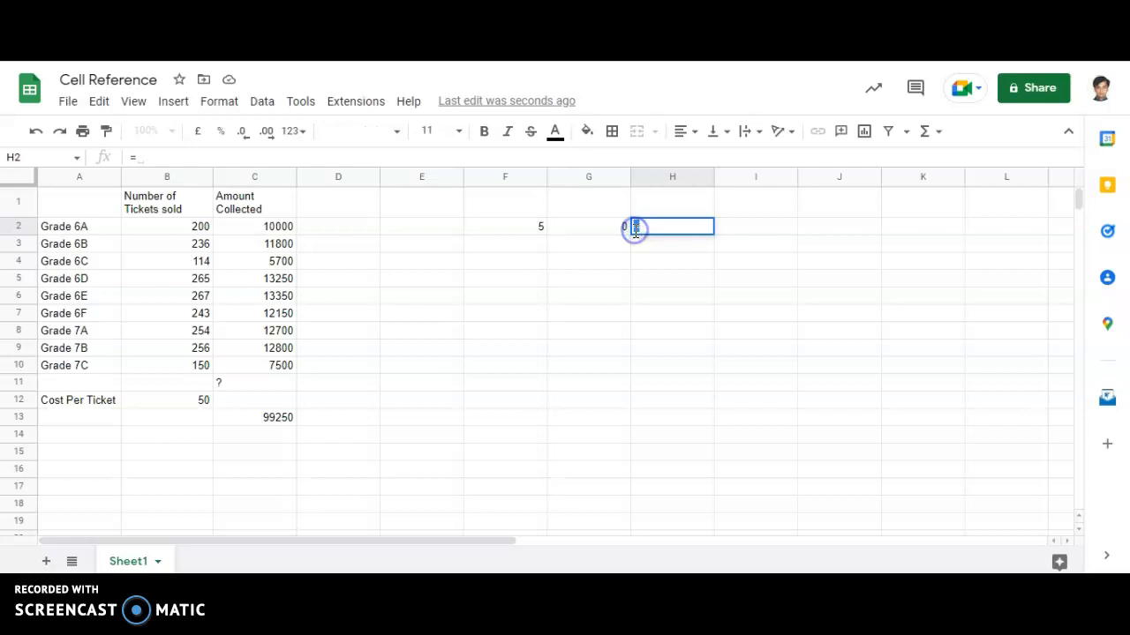
left_click(510, 228)
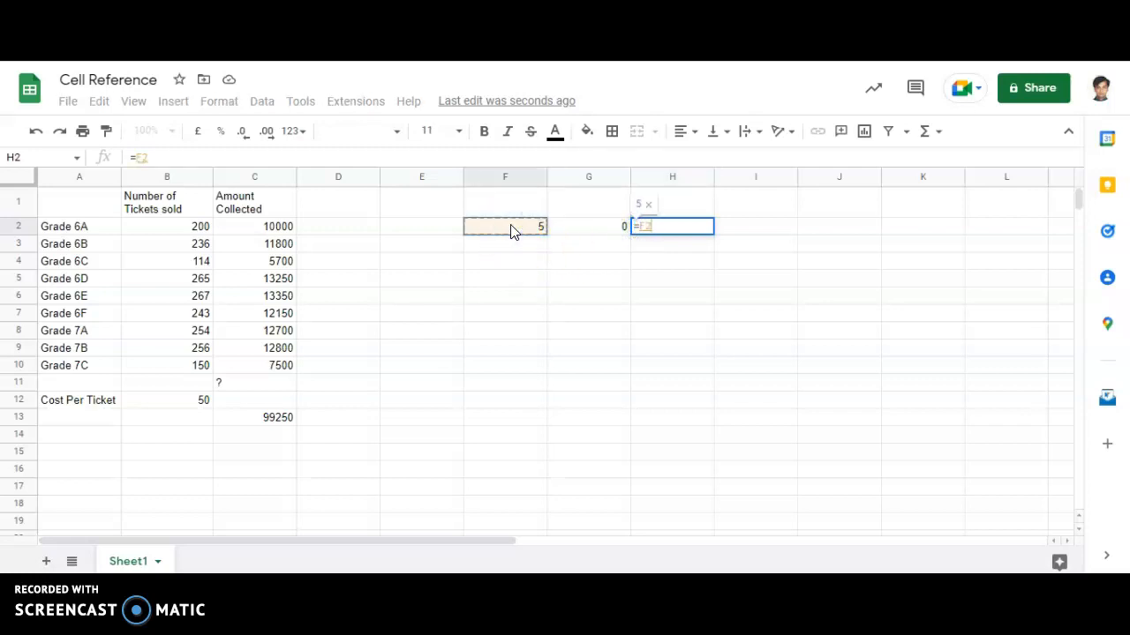
left_click(153, 158)
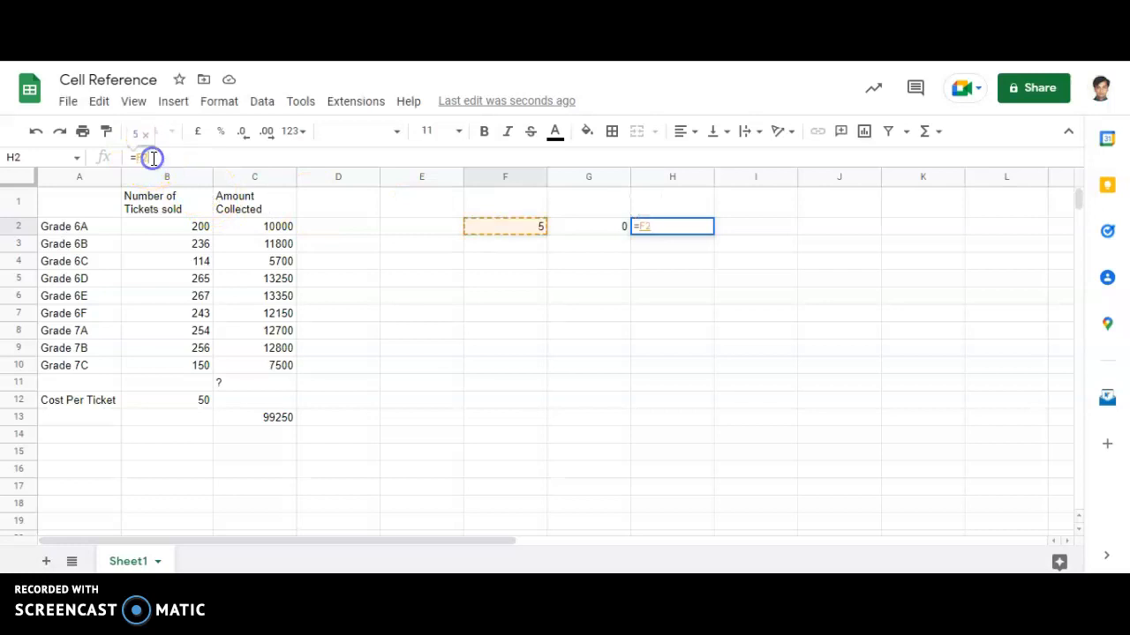
type("/")
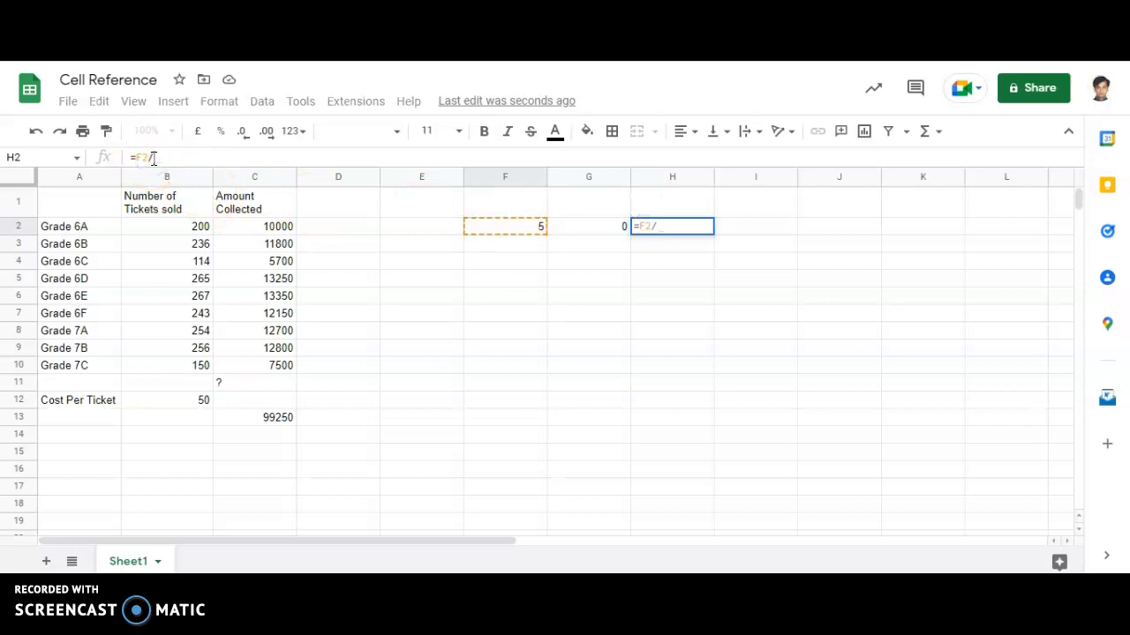
left_click(576, 228)
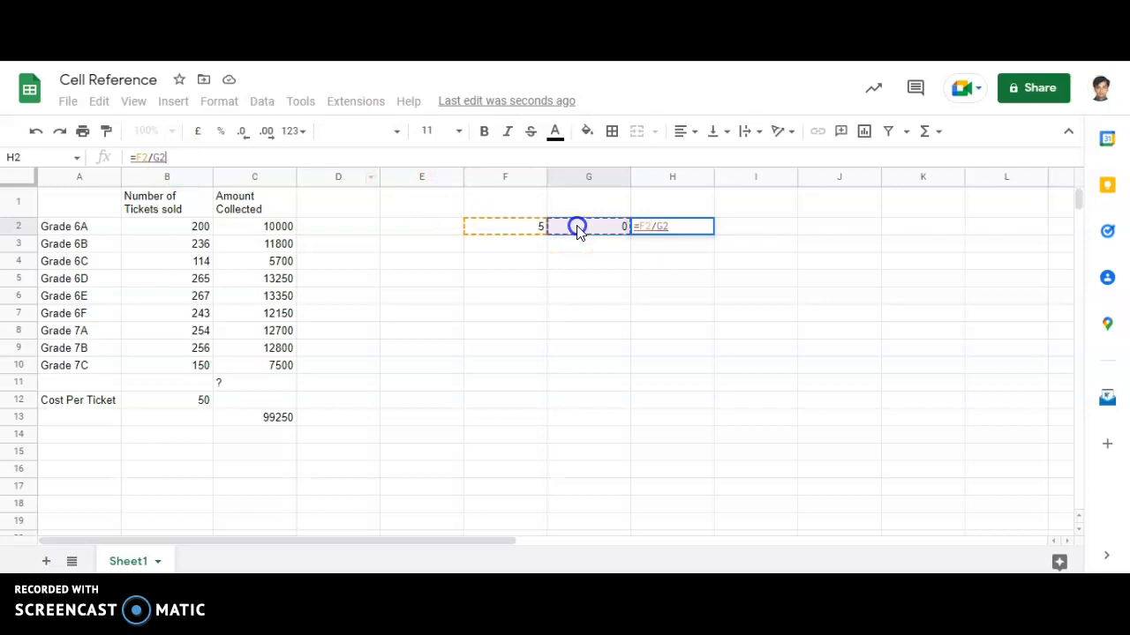
key("Return")
- Inspect H2 and its input cells, and check the error table in the Functions and Calculations presentation in Google Slides
left_click(709, 226)
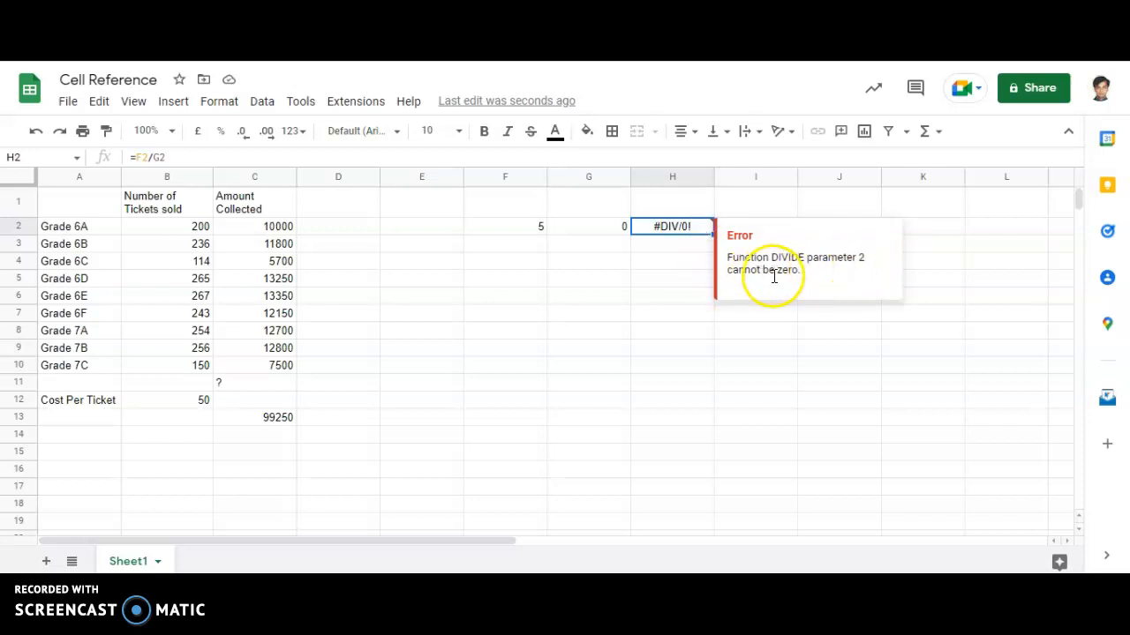
left_click(526, 227)
left_click(608, 230)
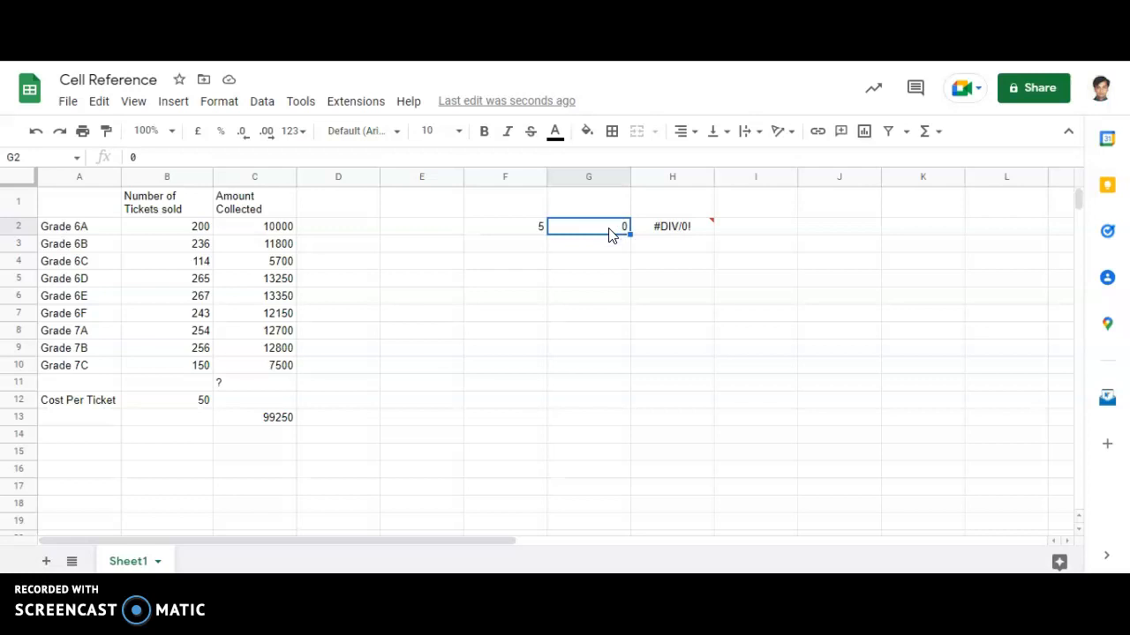
key("ctrl+Tab")
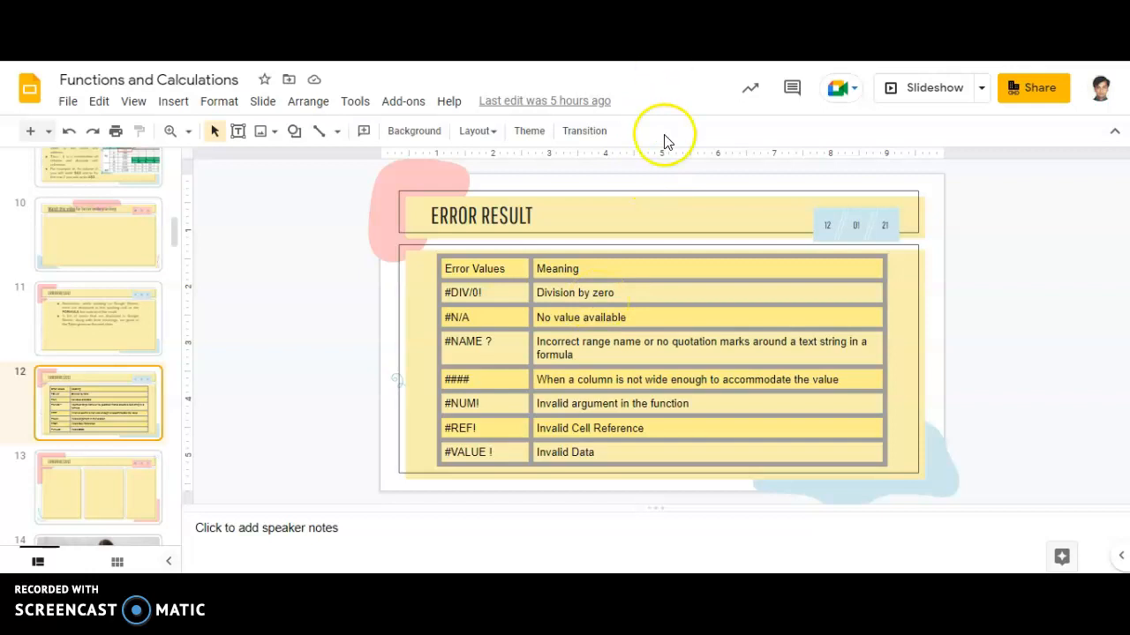
left_click(578, 455)
left_click_drag(578, 454, 521, 454)
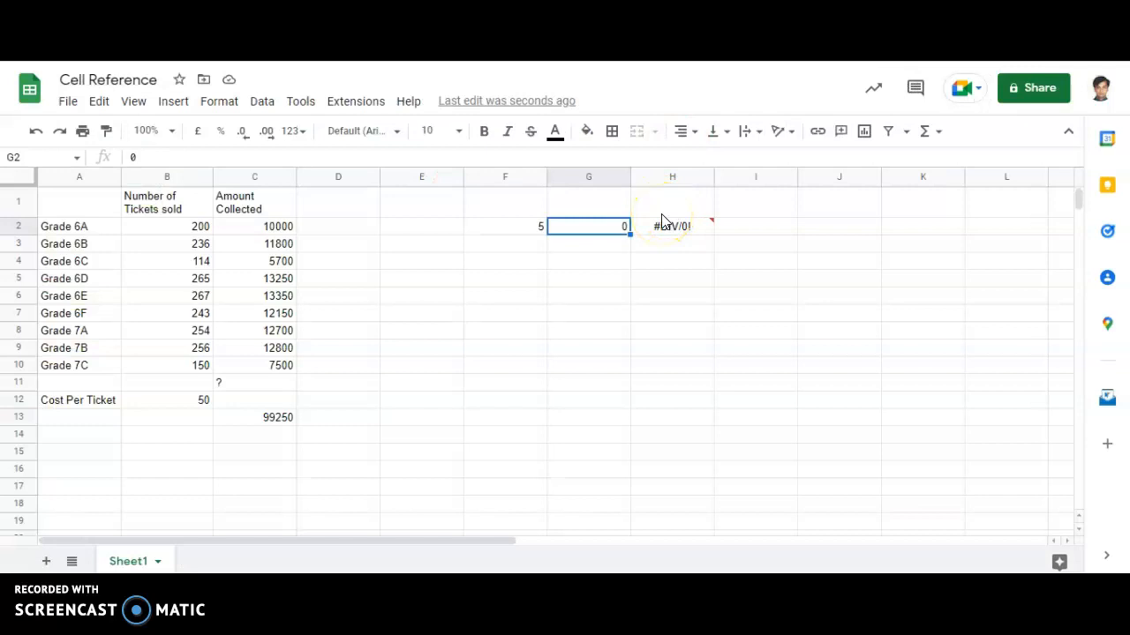
- Back in the Cell Reference spreadsheet, try 1 and 2 as the divisor in cell G2
type("1")
key("Return")
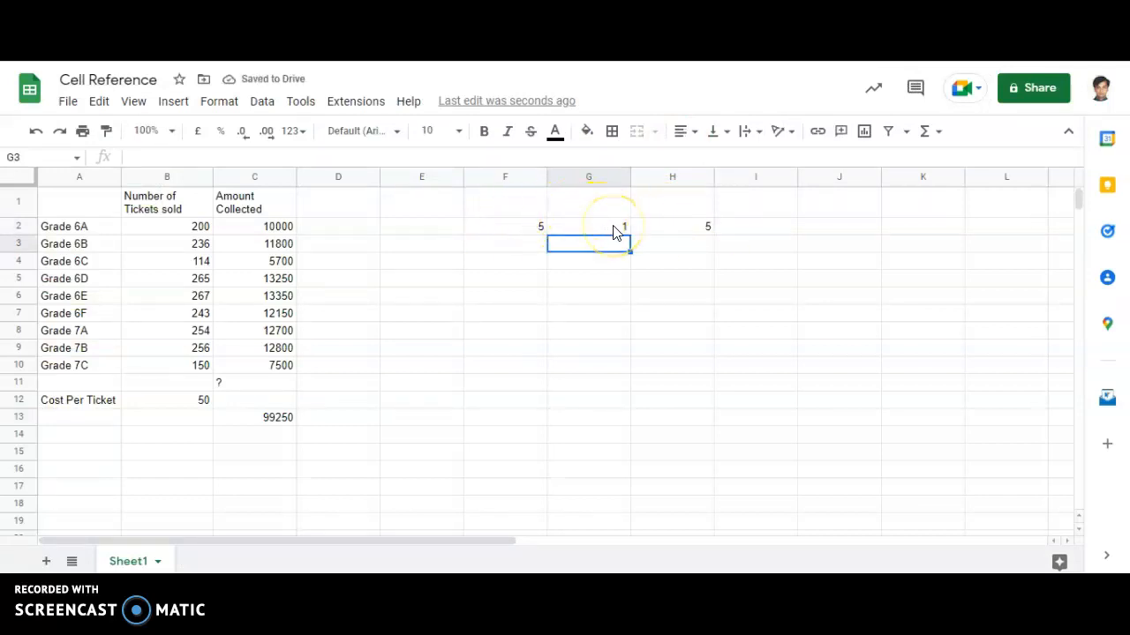
left_click(596, 230)
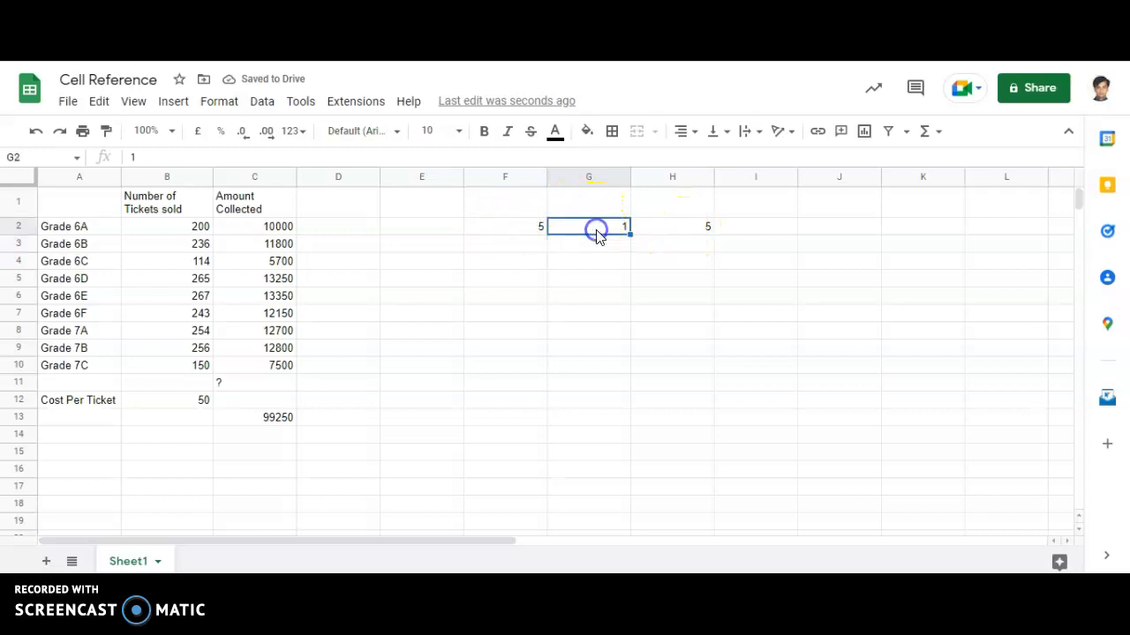
type("2")
key("Return")
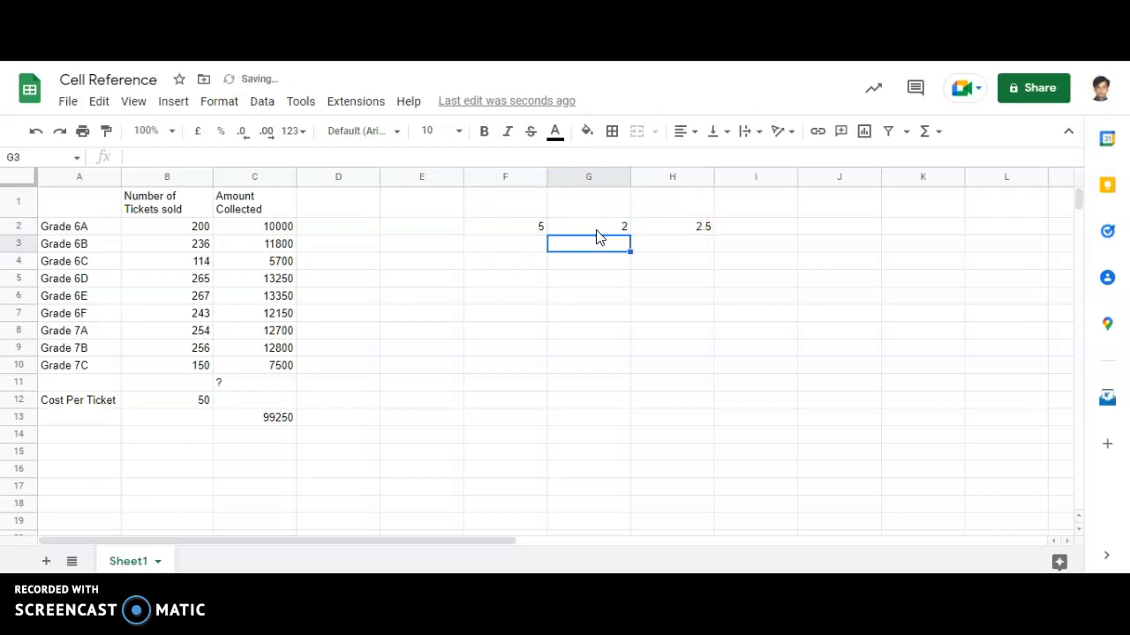
- Set the divisor in cell G2 to 3
left_click(596, 229)
type("3")
key("Return")
- Try 4 as the divisor in cell G2, and undo that change
left_click(600, 229)
type("4")
key("Return")
key("ctrl+z")
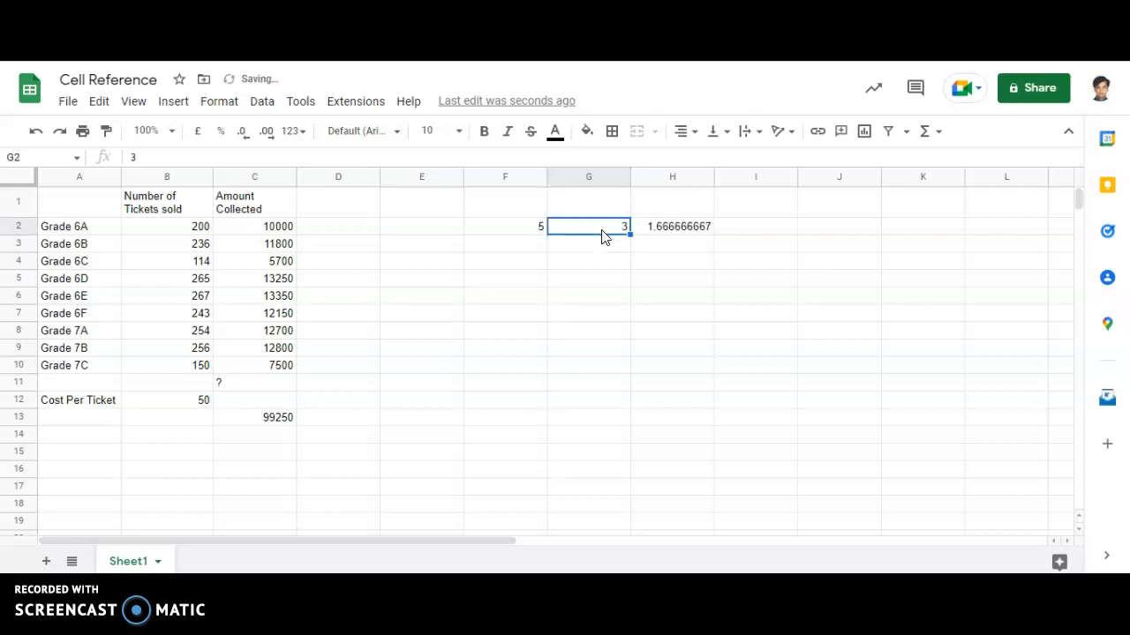
key("Down")
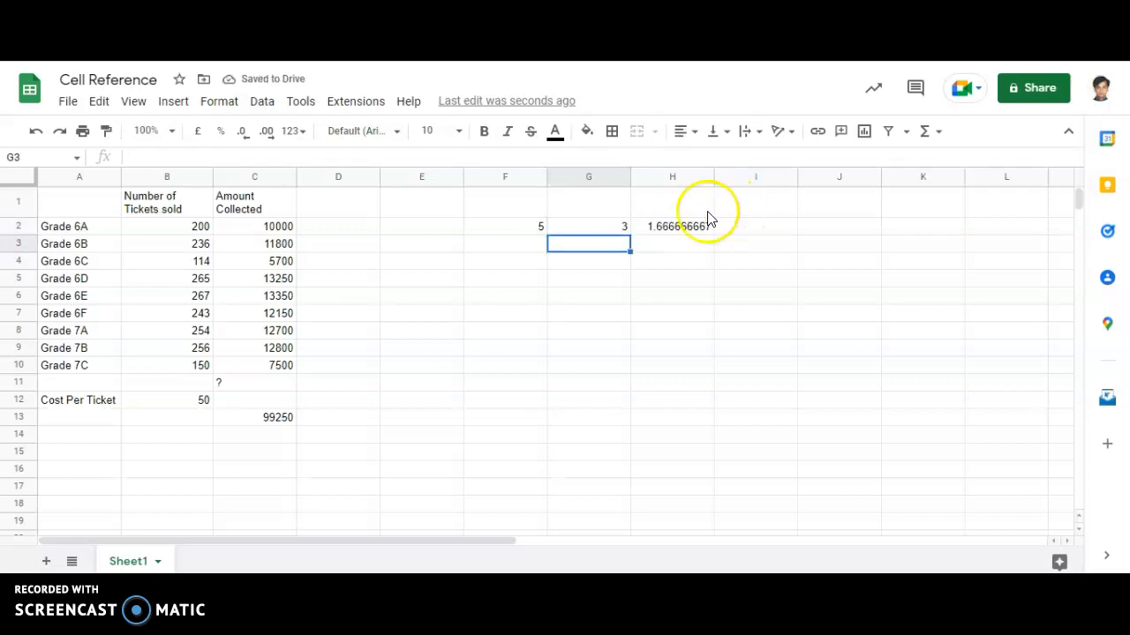
- Widen column H slightly to give the division result in H2 more room
mouse_move(711, 175)
left_mouse_down()
mouse_move(652, 177)
mouse_move(732, 182)
left_mouse_up()
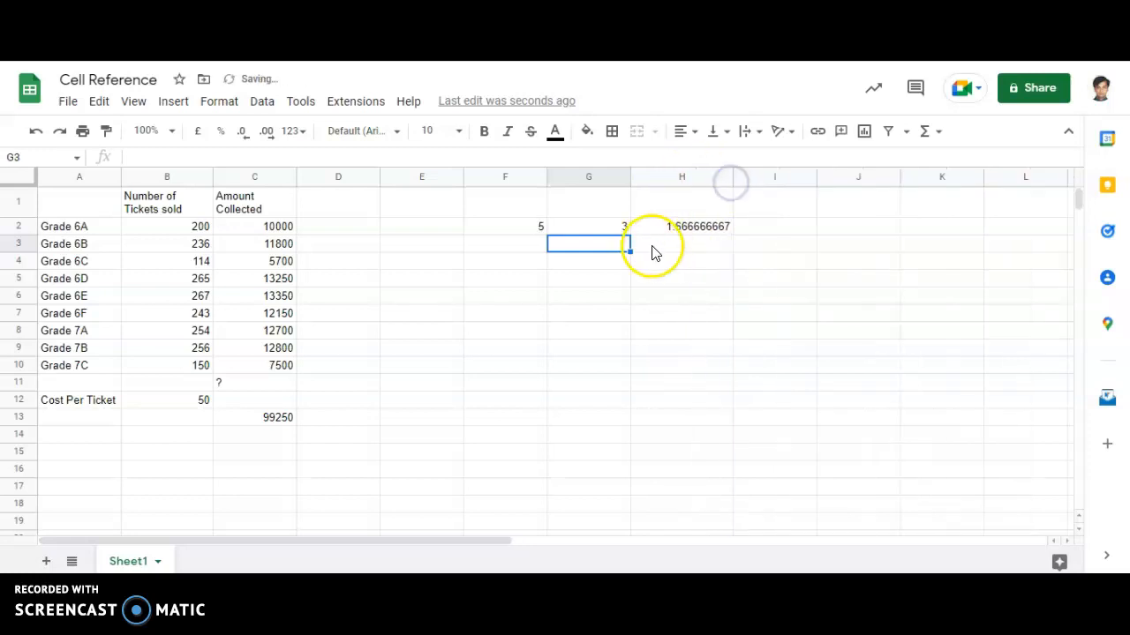
left_click(680, 232)
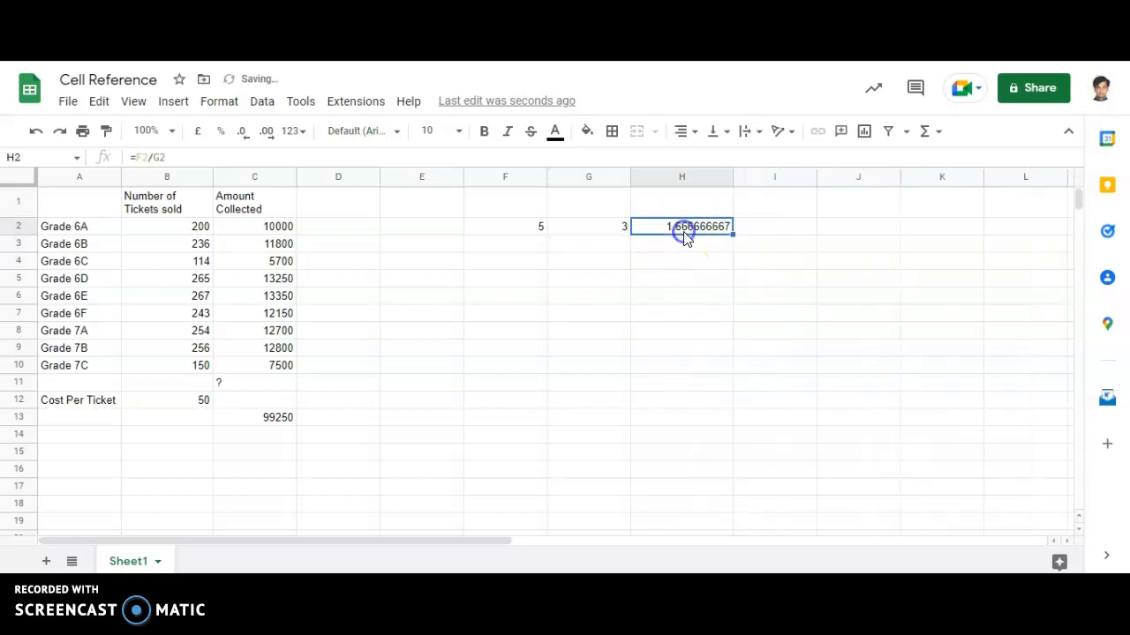
- Replace the divisor in cell G2 with the letter A
left_click(610, 232)
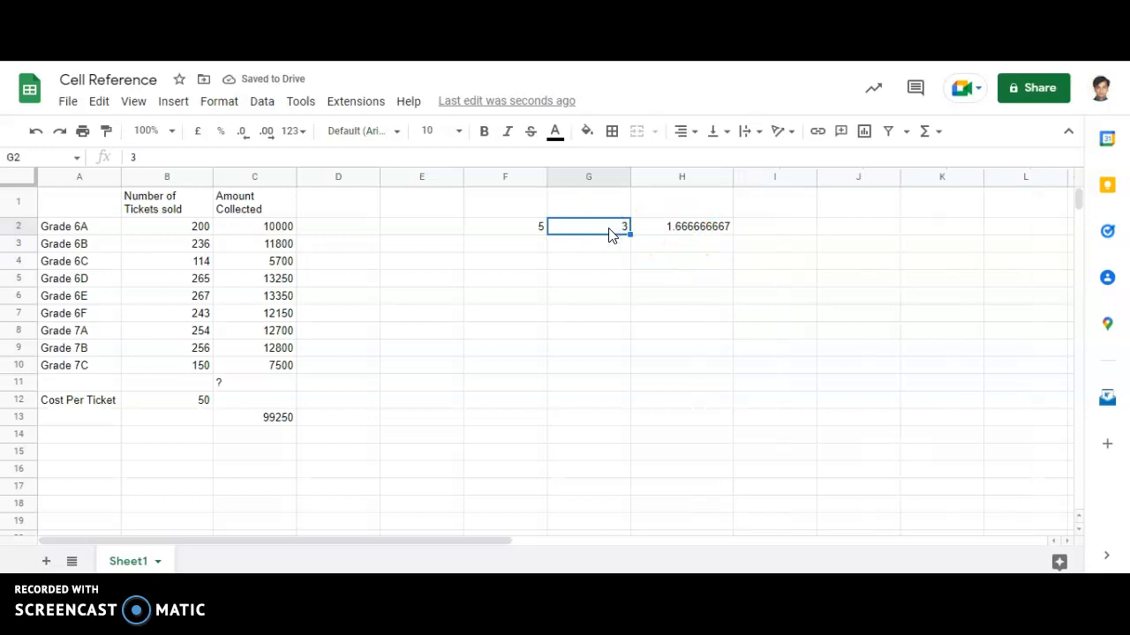
type("4")
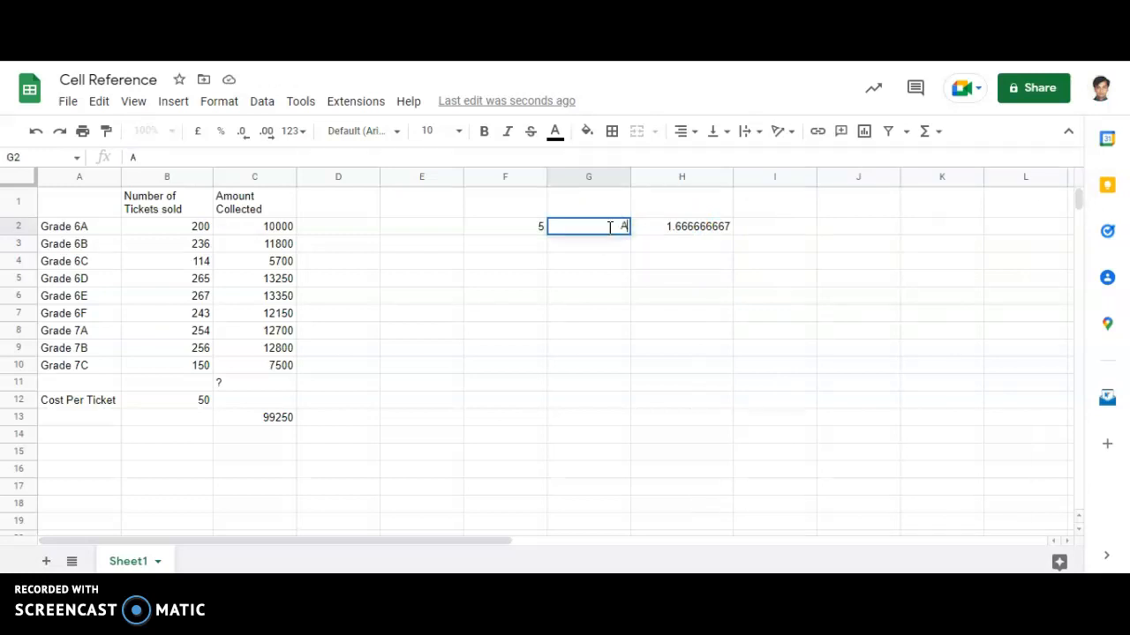
key("Return")
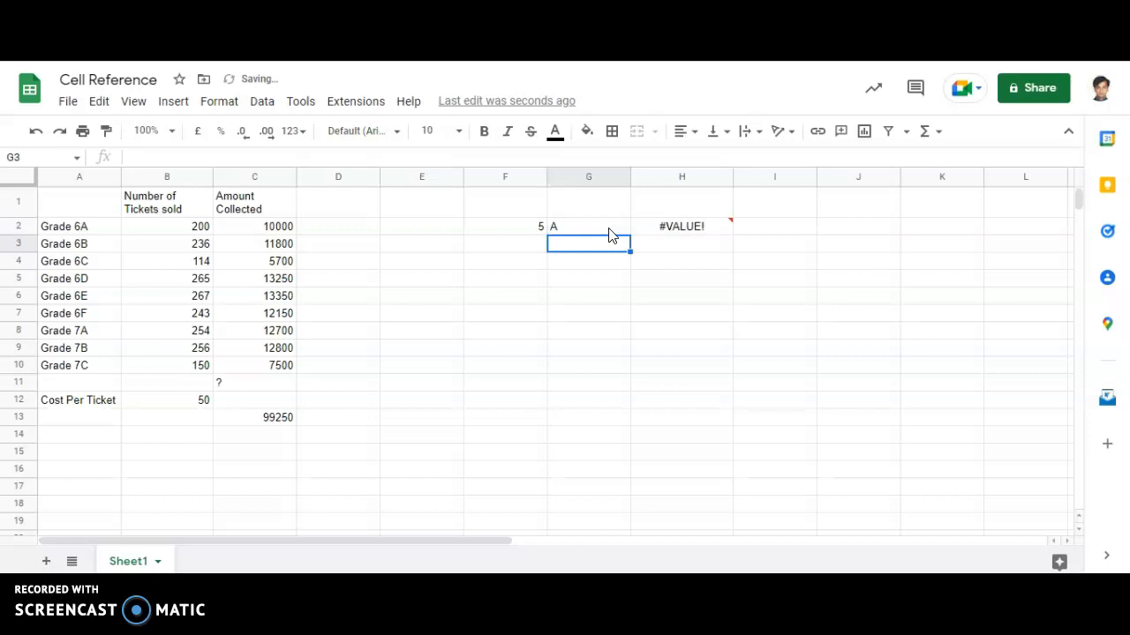
- Check the #VALUE! entry of the error table in the Google Slides presentation and return to the spreadsheet to inspect F2
left_click(615, 303)
left_click(785, 44)
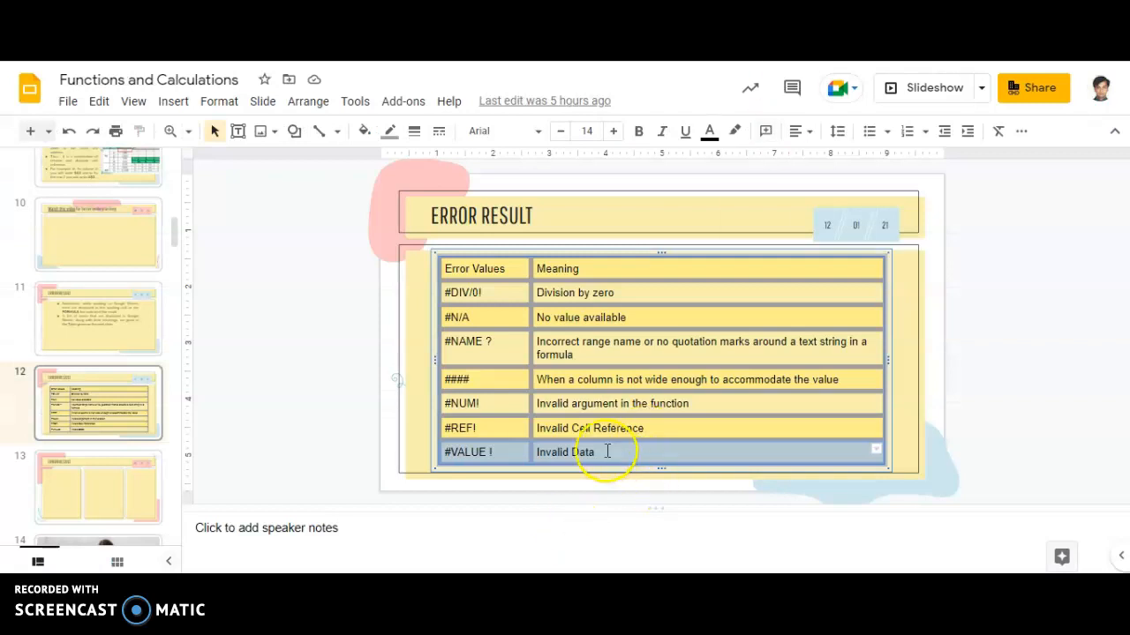
left_click(607, 451)
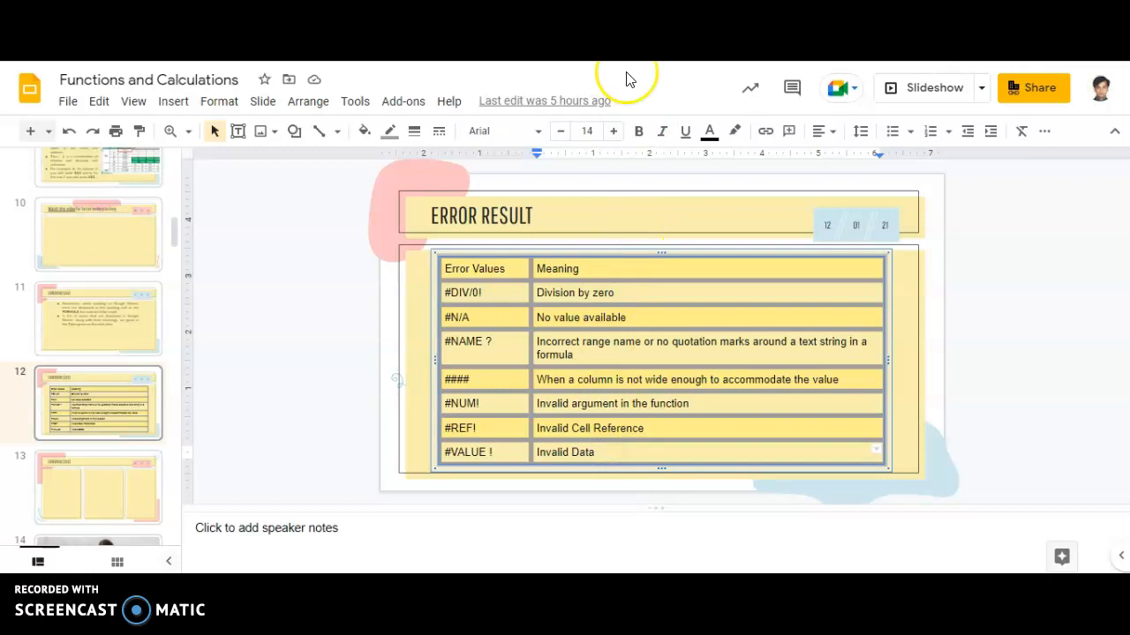
left_click(671, 39)
left_click(534, 223)
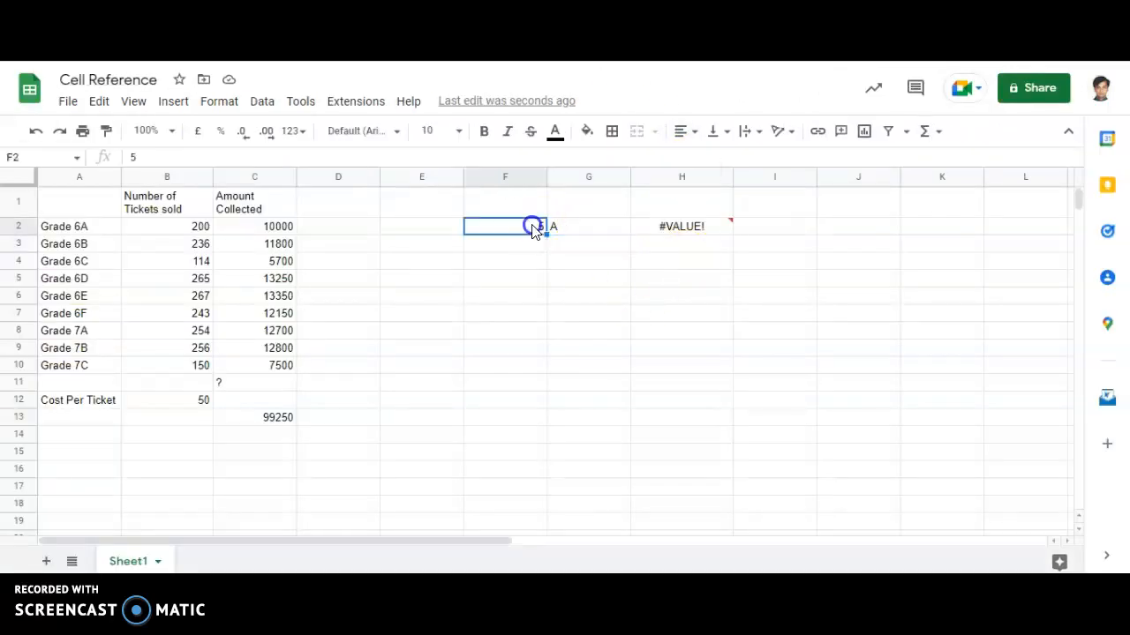
- Replace the letter in cell G2 with the number 2
left_click(585, 230)
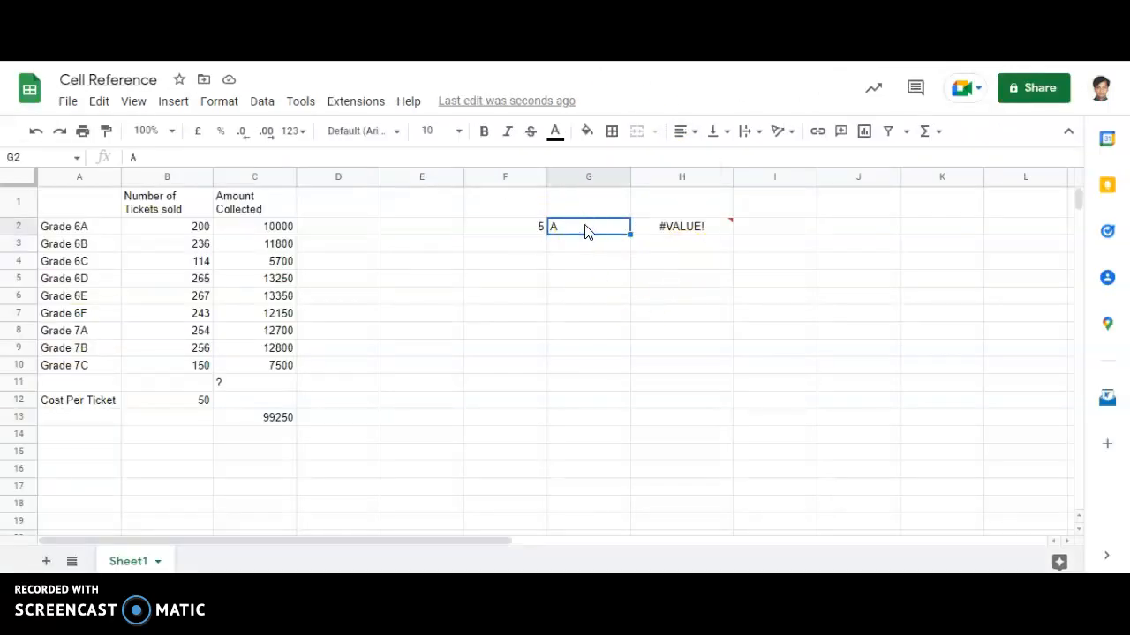
type("A")
key("BackSpace")
type("2")
key("Return")
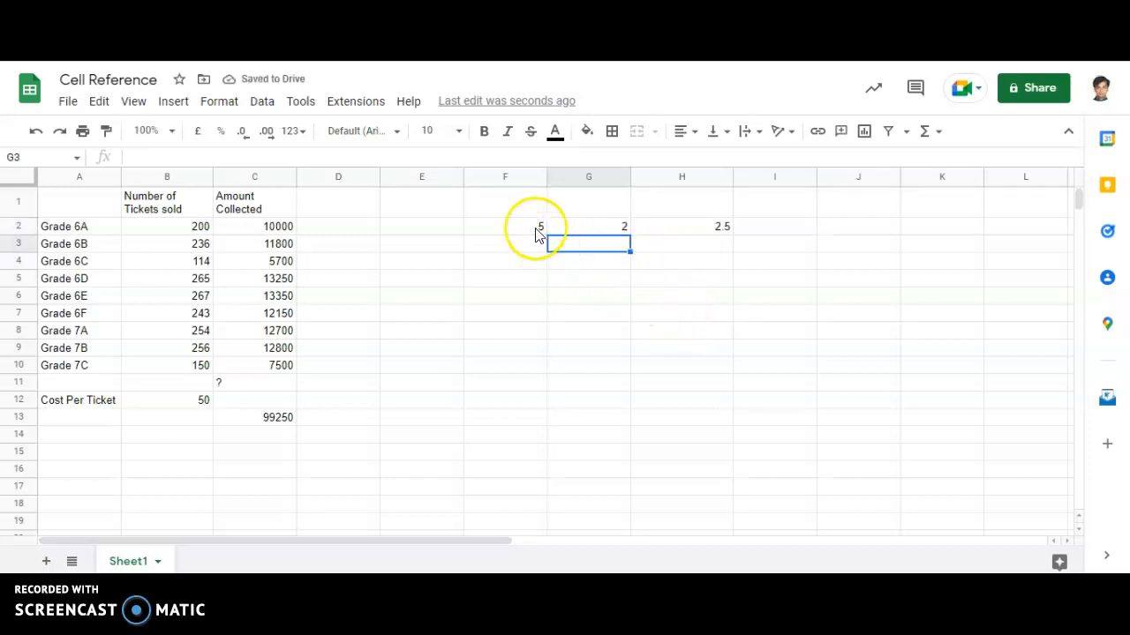
- Set the dividend in cell F2 to 0.222225
left_click(608, 228)
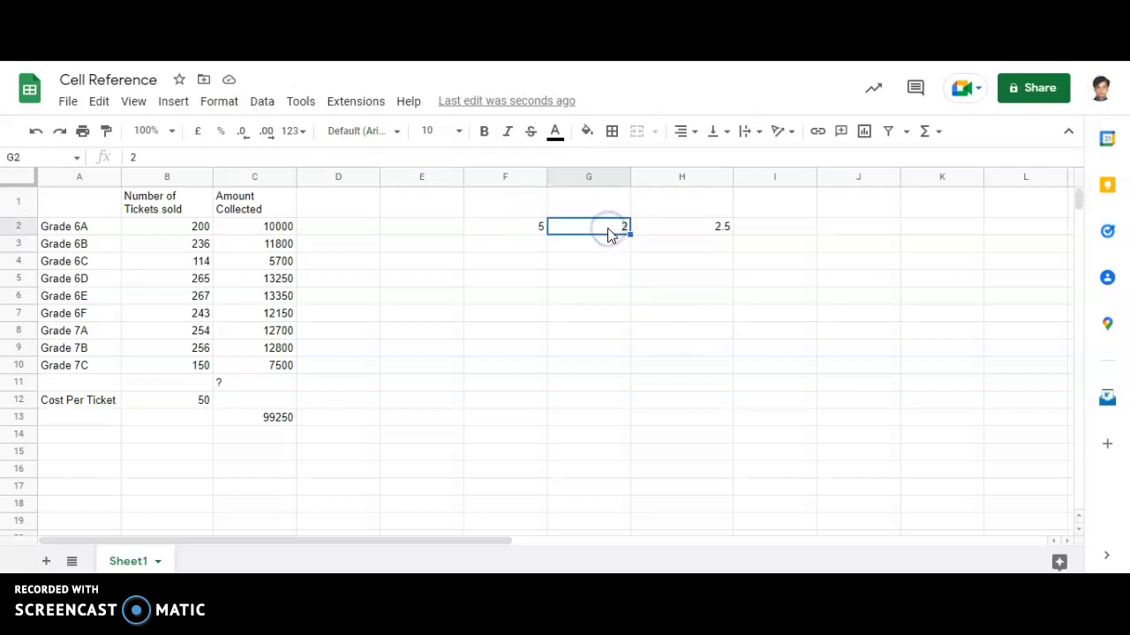
left_click(538, 230)
double_click(535, 227)
type("0.22222")
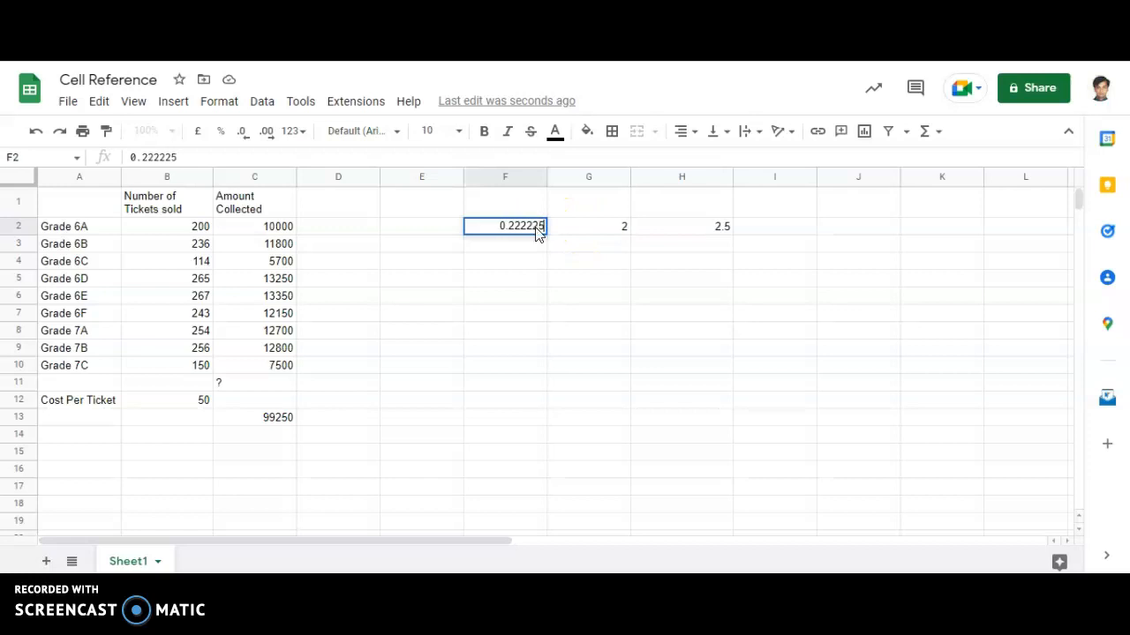
key("Return")
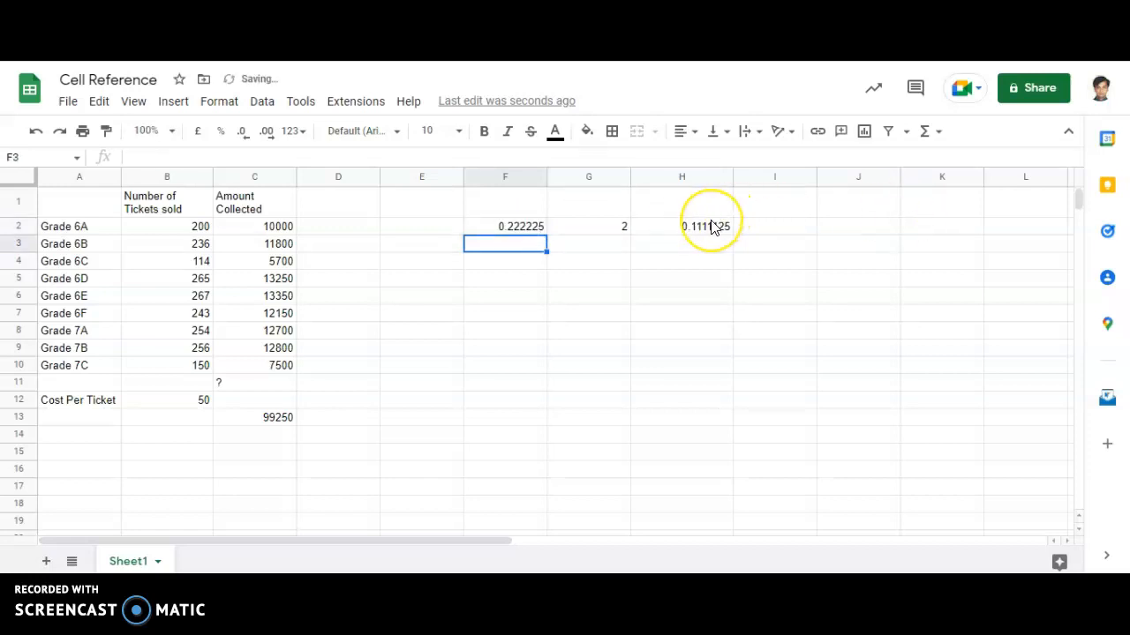
- Undo the last edit to F2 and the last two edits to G2
key("ctrl+z")
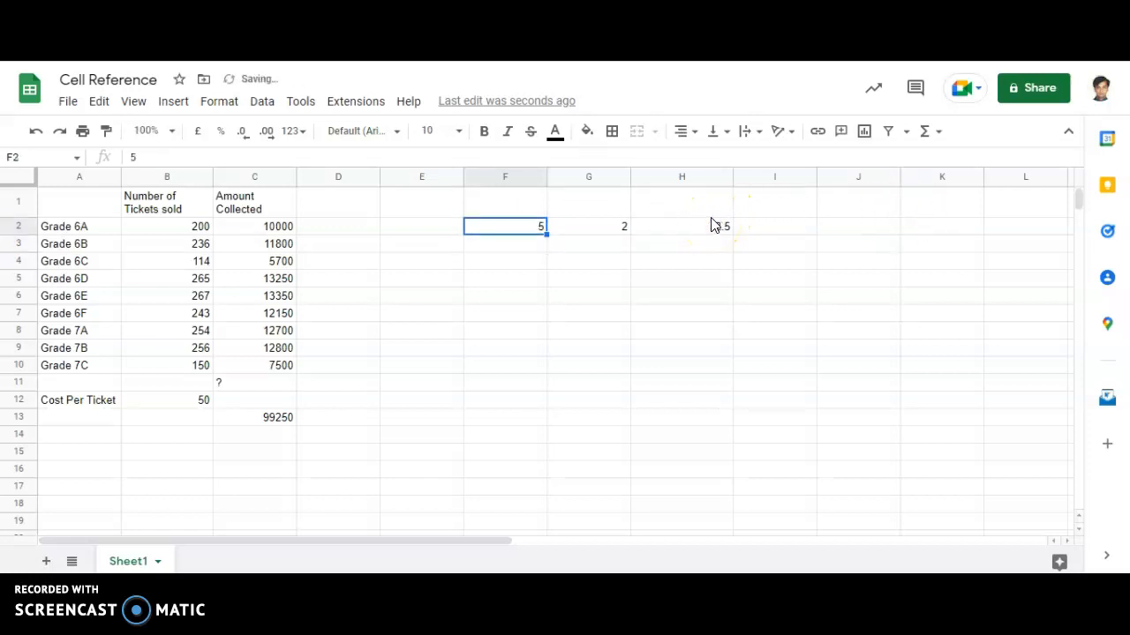
key("ctrl+z")
key("ctrl+z")
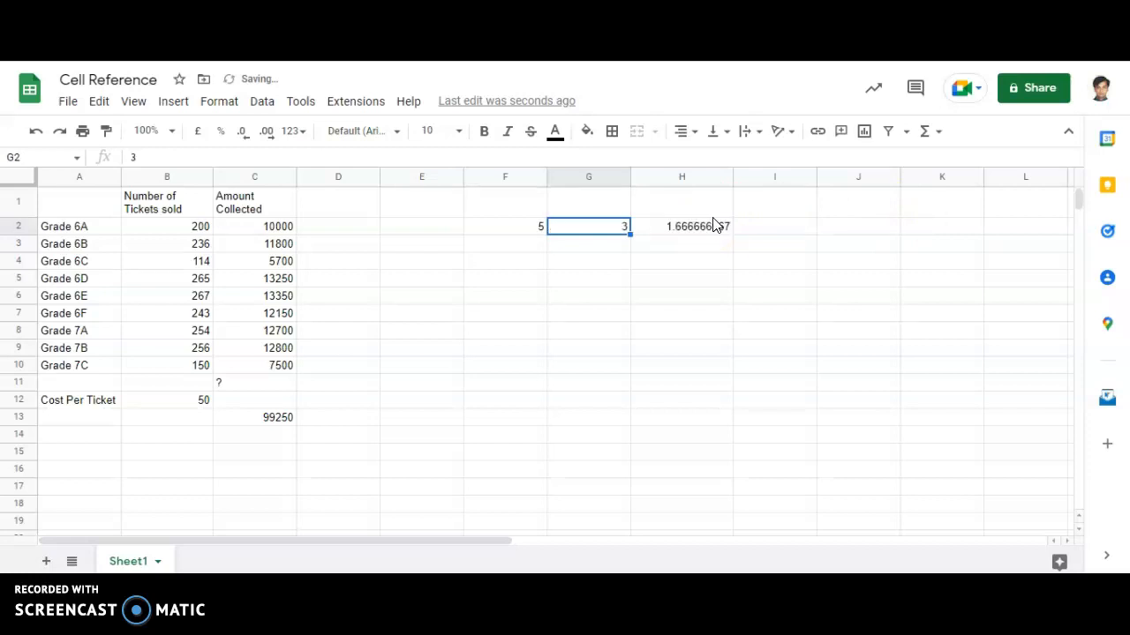
- Examine the division formula in H2 and the cells F2 and G2 it refers to
left_click(702, 226)
left_click(703, 226)
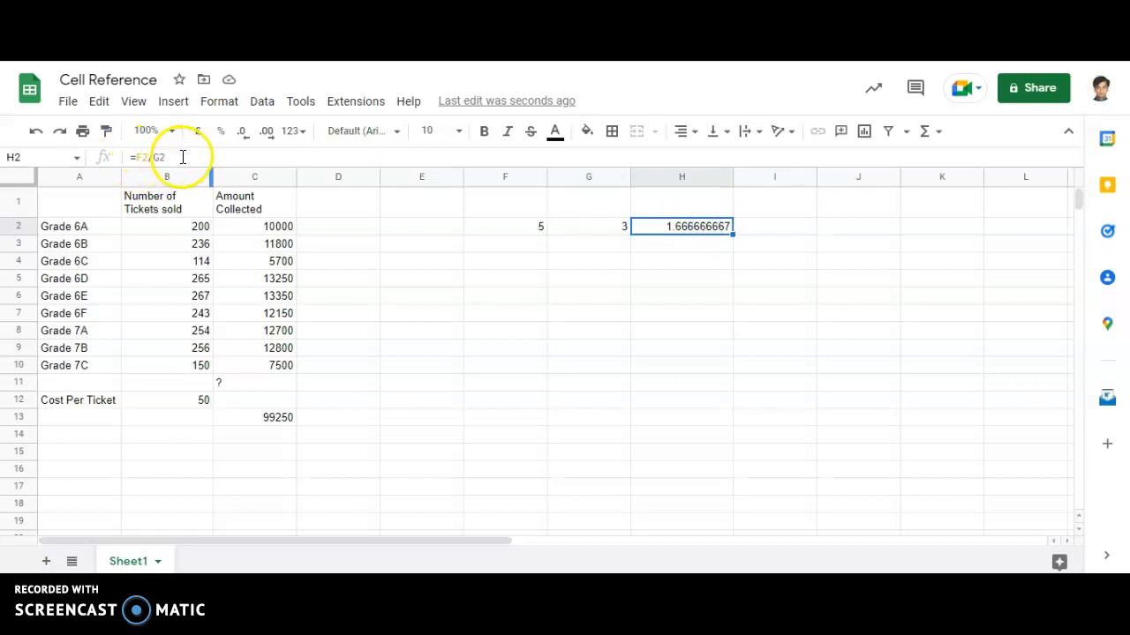
left_click_drag(179, 157, 113, 150)
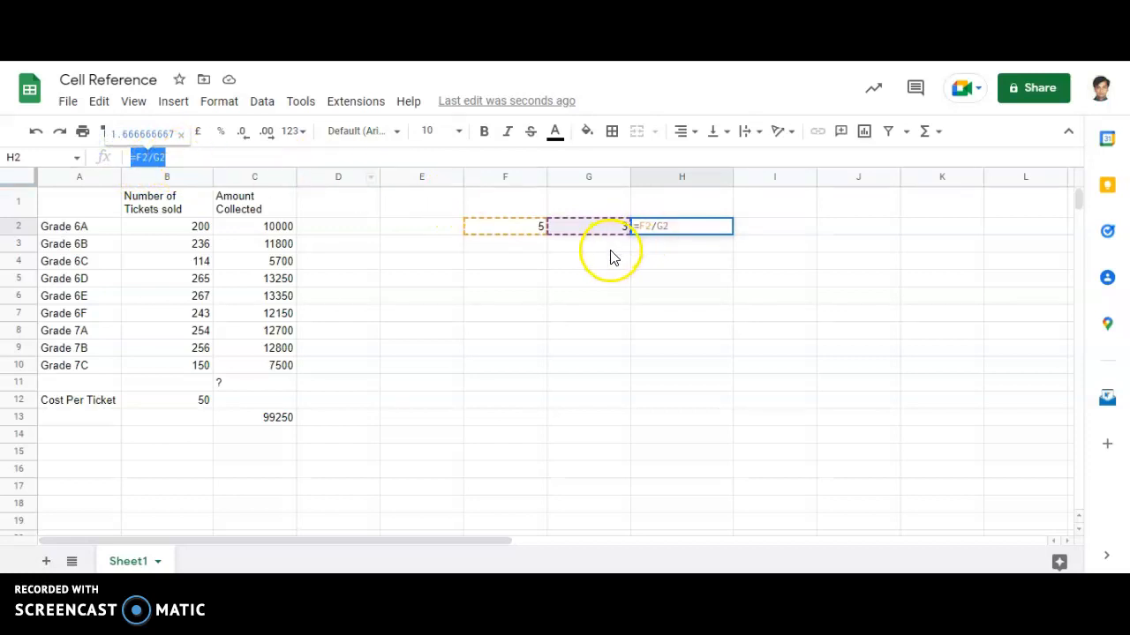
left_click(680, 227)
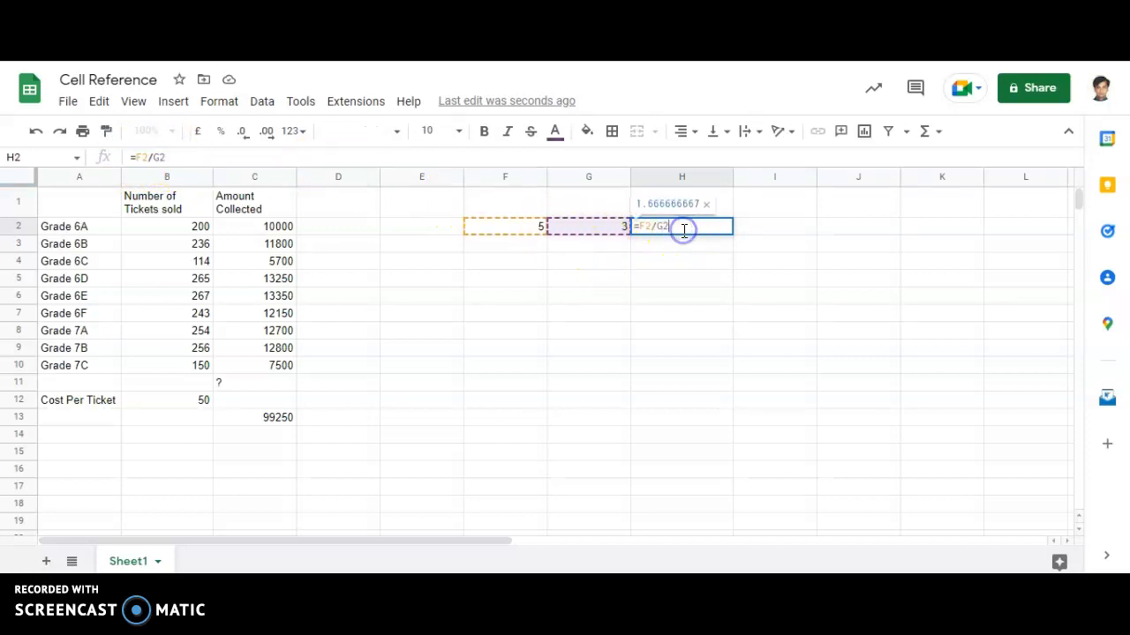
left_click(506, 226)
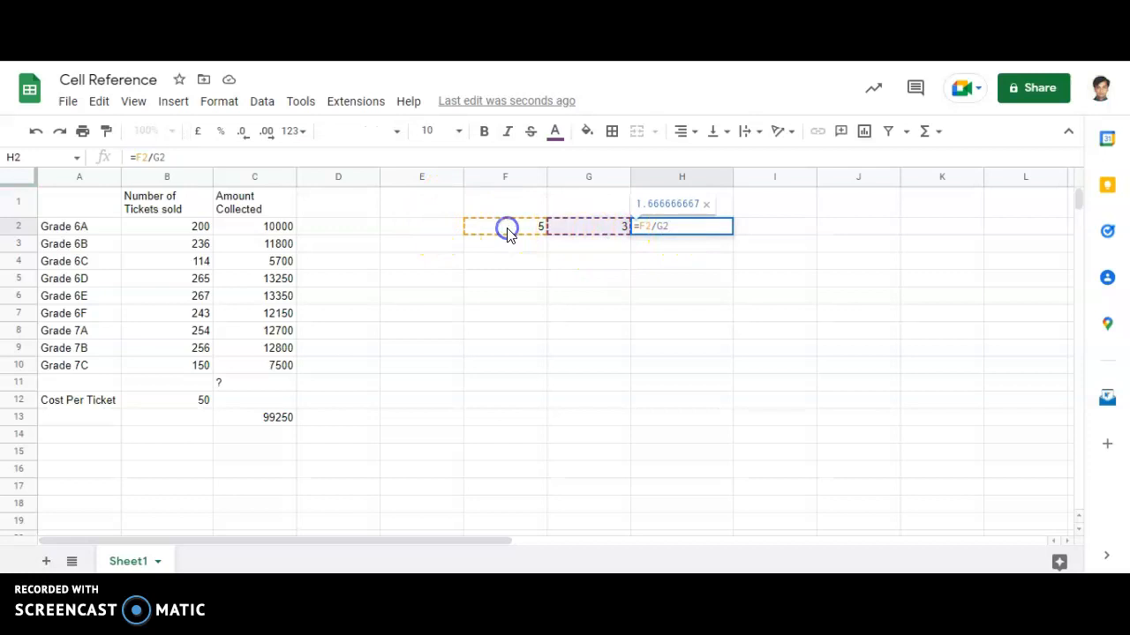
left_click(566, 228)
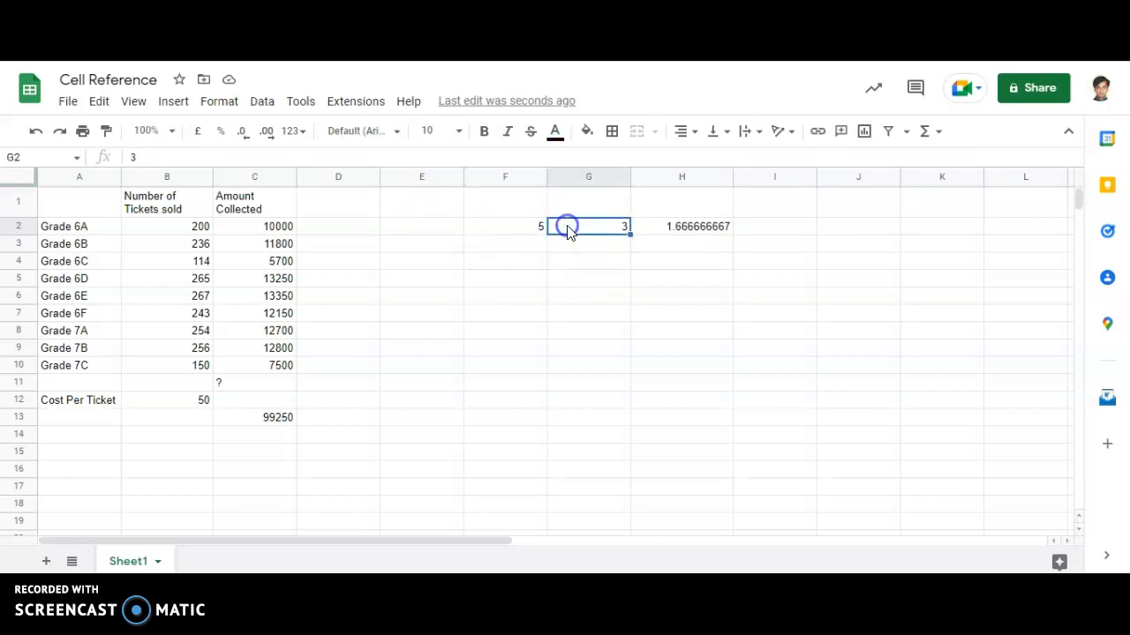
- Delete column G and check the division formula that depends on it
left_click(603, 178)
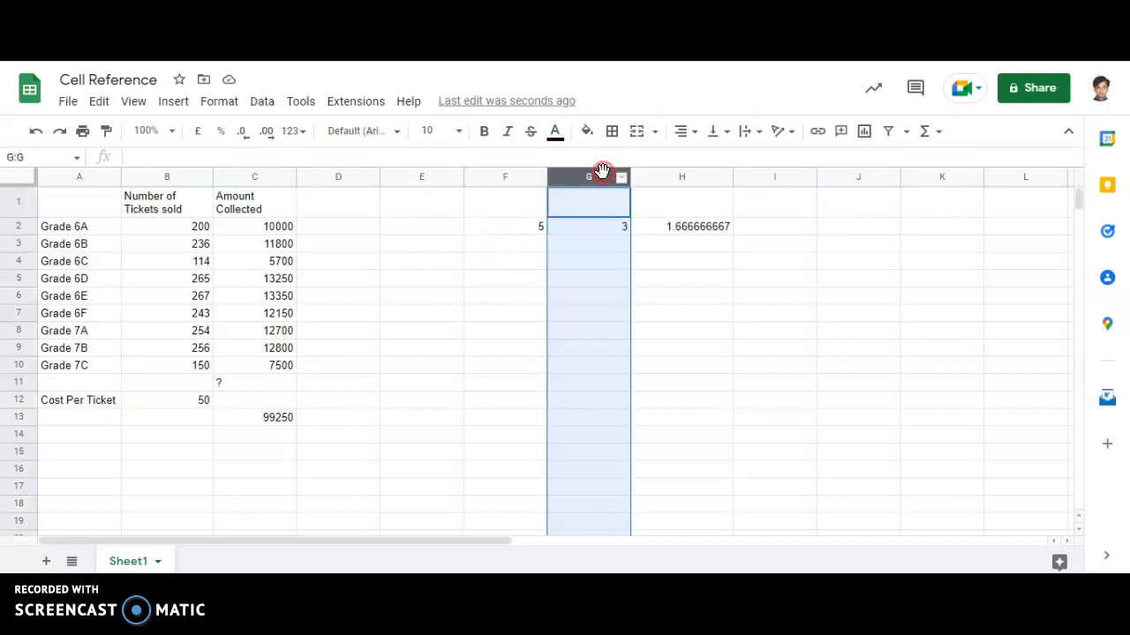
right_click(603, 177)
left_click(641, 319)
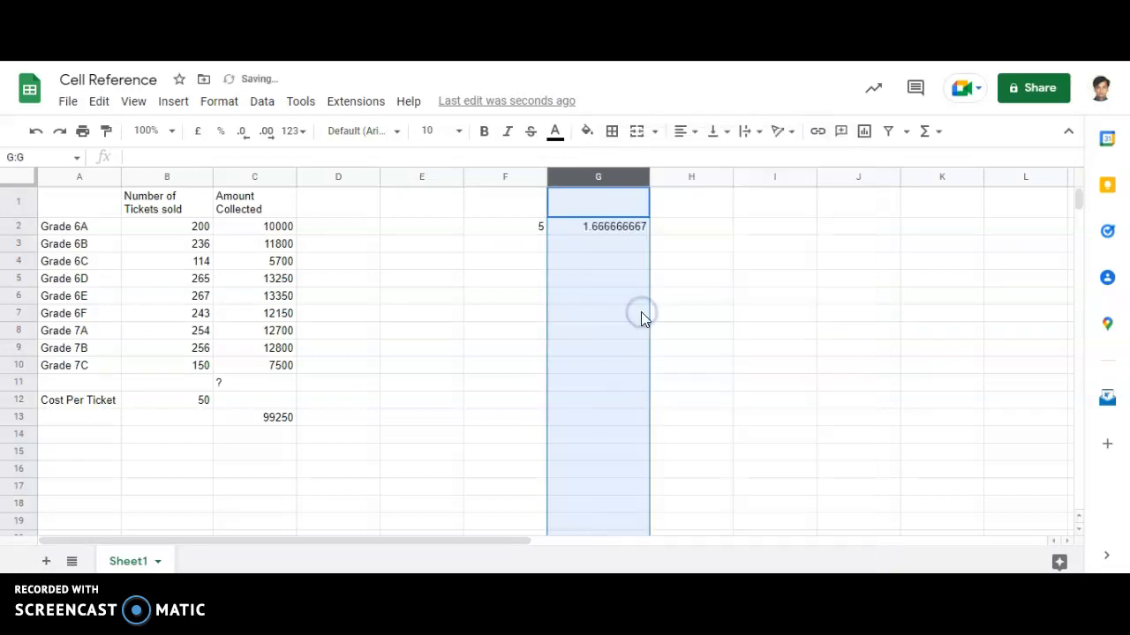
left_click(598, 233)
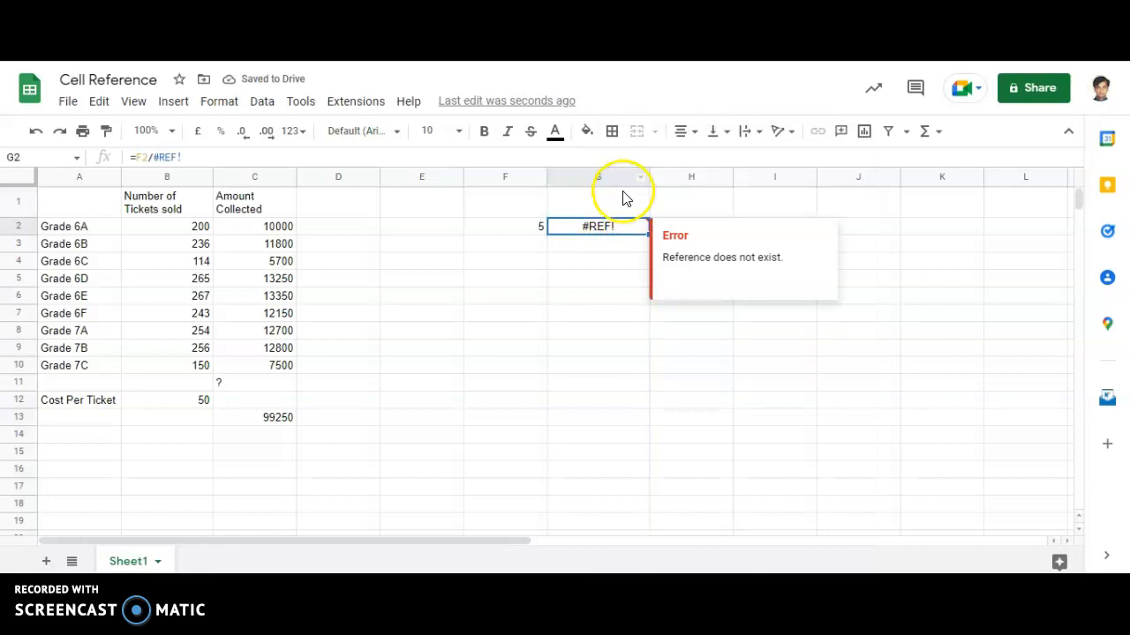
- Enter the formula =f2/g2 in cell G1
left_click(615, 202)
type("=")
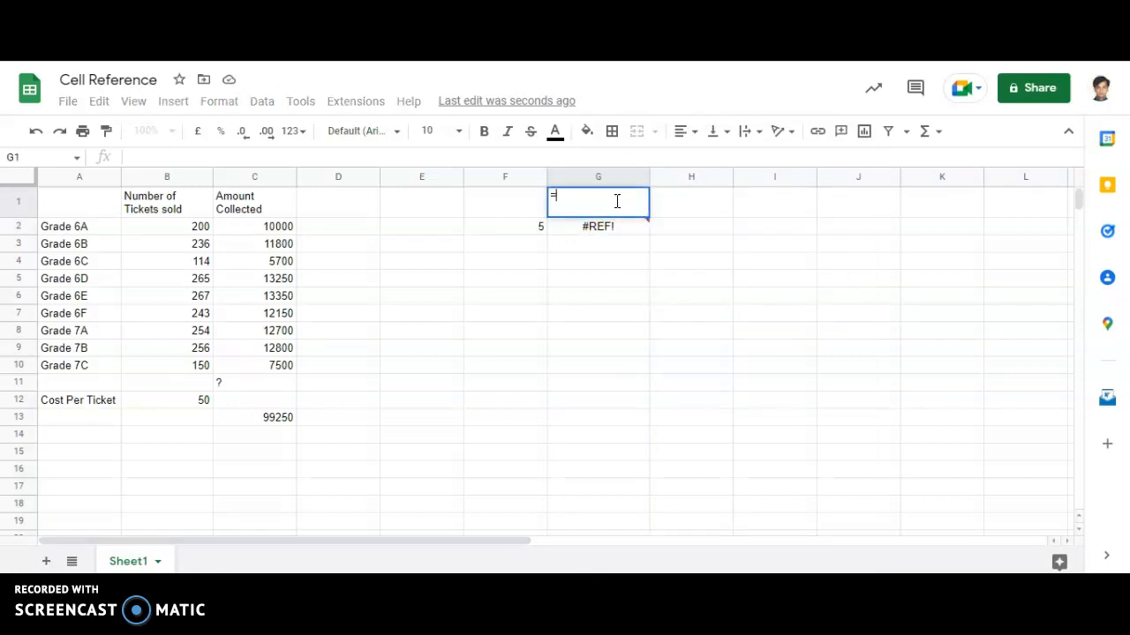
type("f2/")
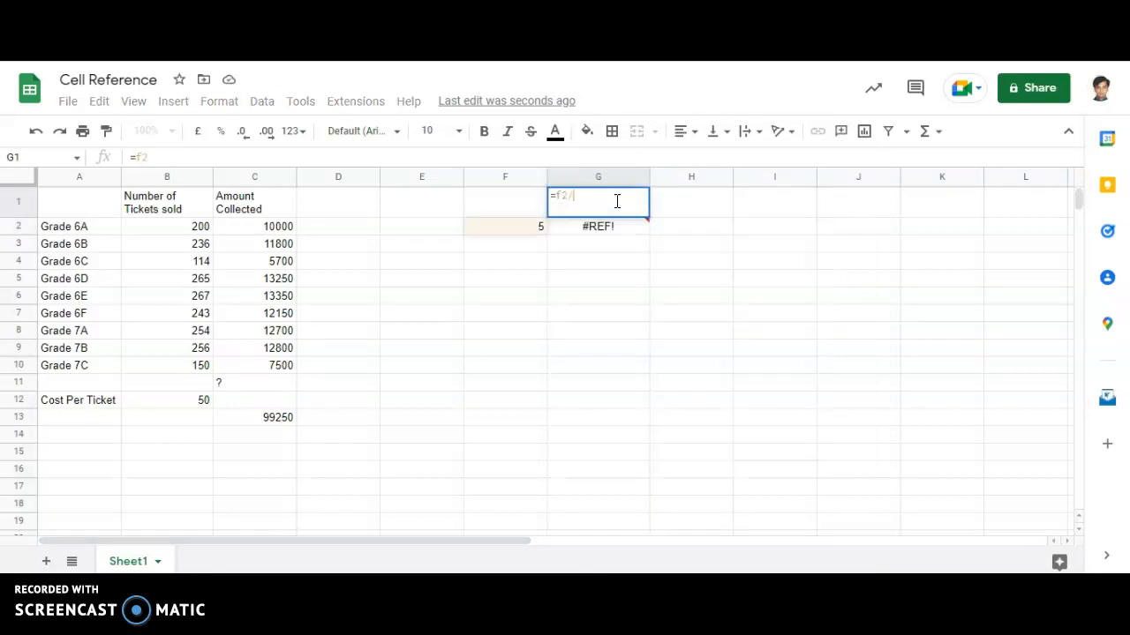
type("g2")
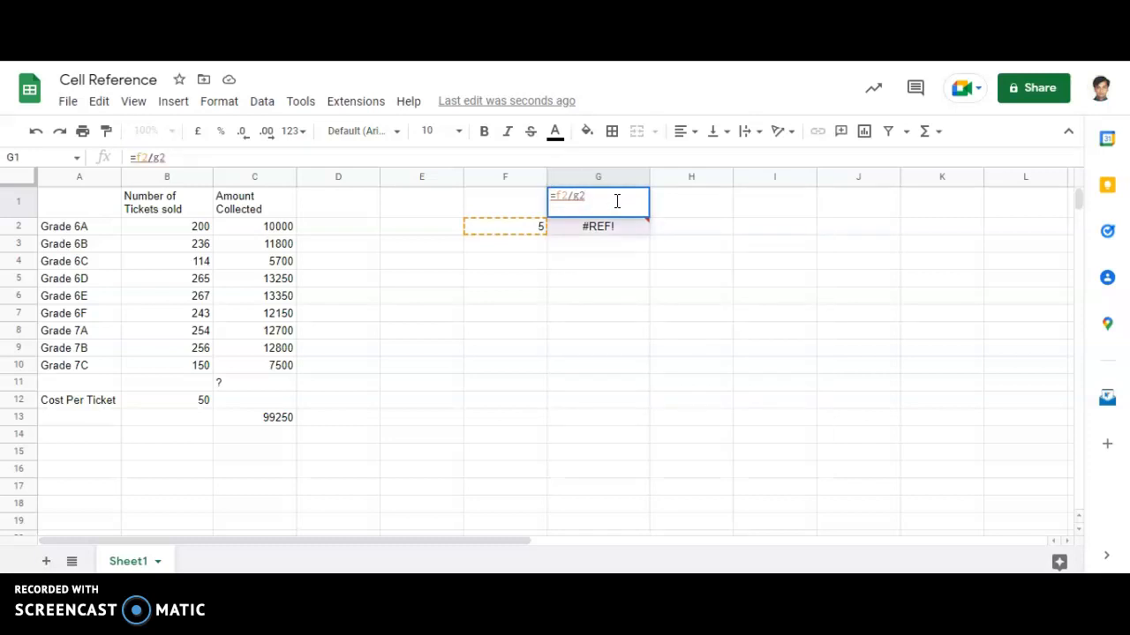
- Switch to the Functions and Calculations slides and read the meanings of #REF!, #NUM! and #### in the Error Result table
left_click(233, 582)
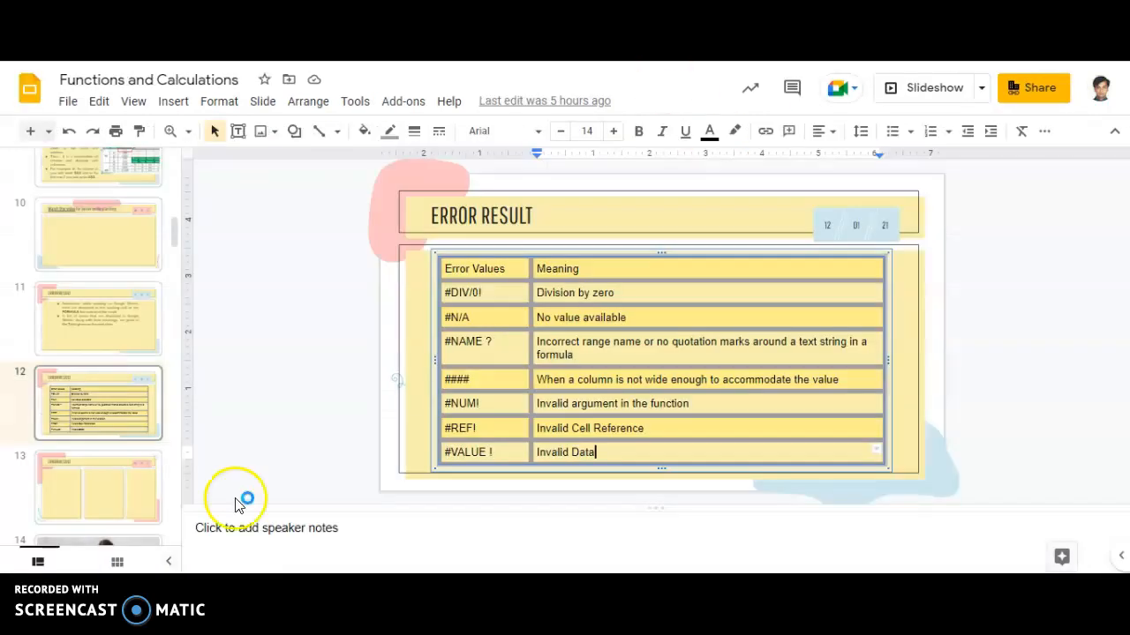
left_click_drag(651, 432, 485, 431)
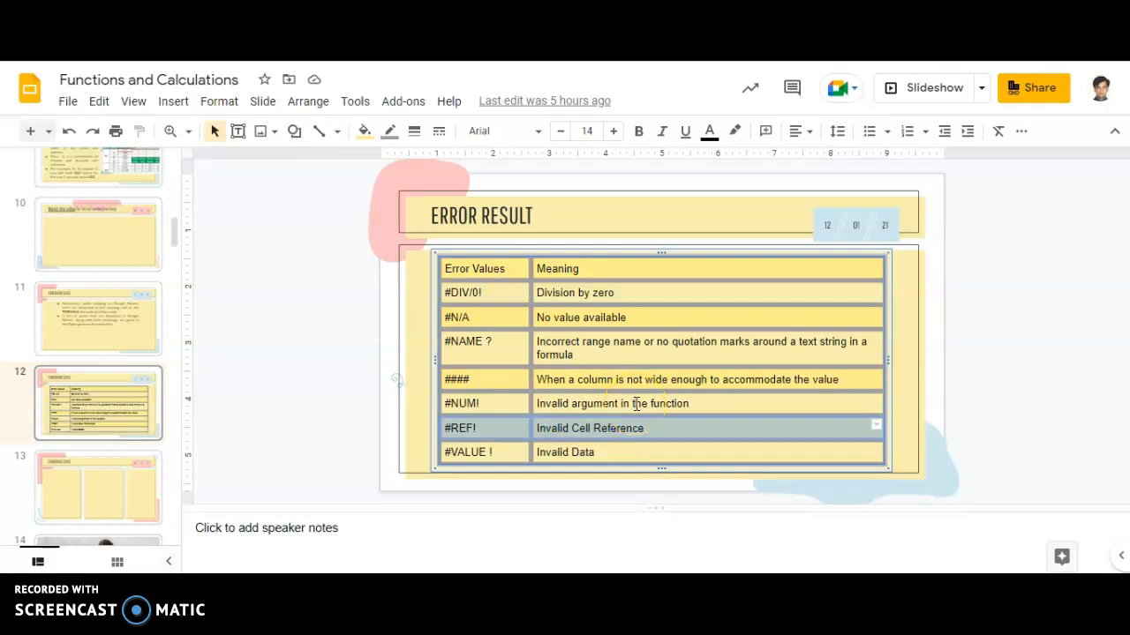
left_click(637, 404)
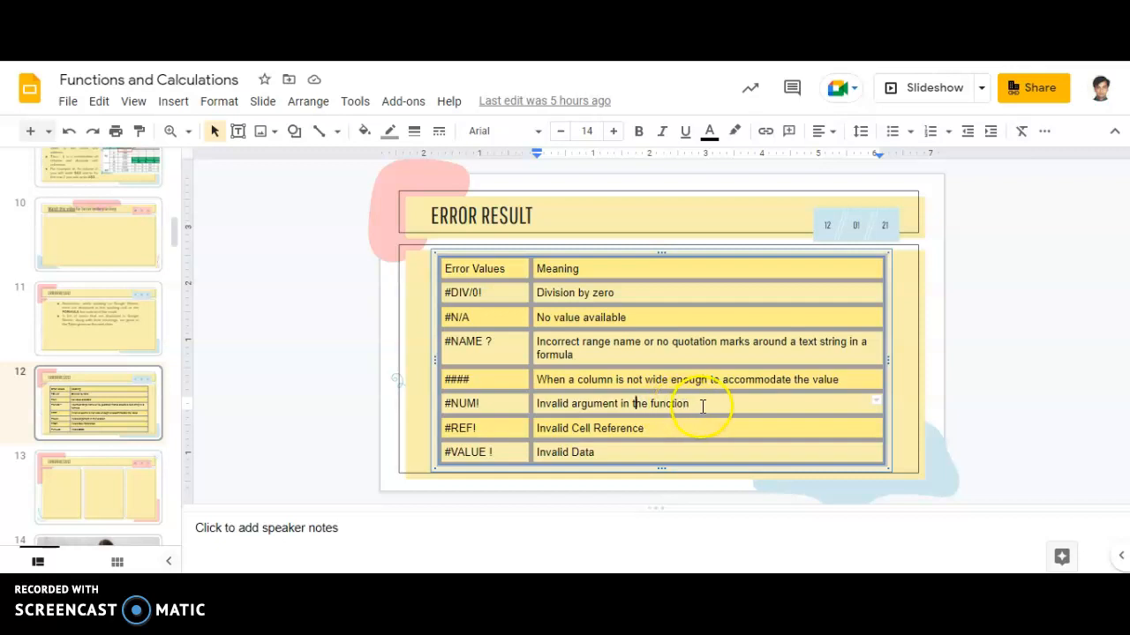
left_click_drag(702, 405, 492, 397)
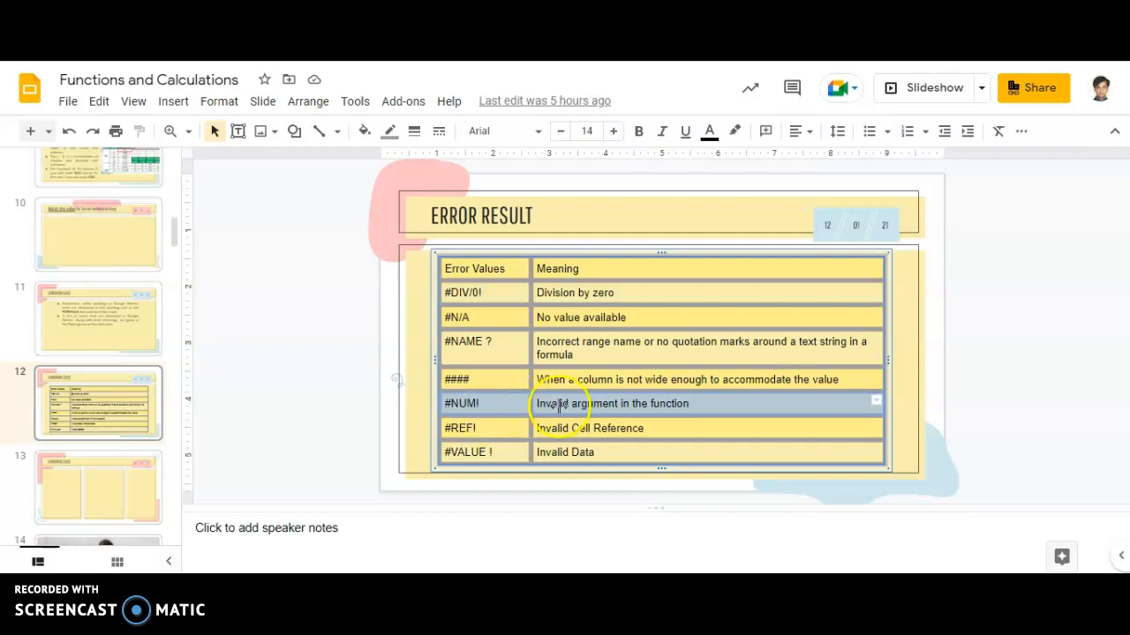
left_click(490, 381)
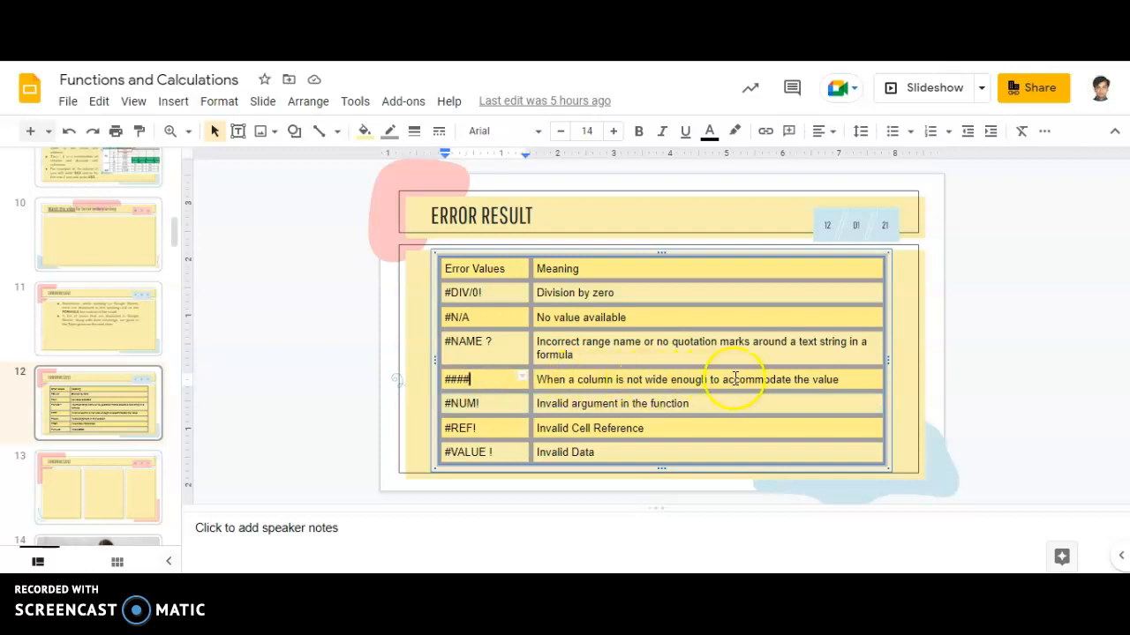
left_click_drag(851, 379, 576, 380)
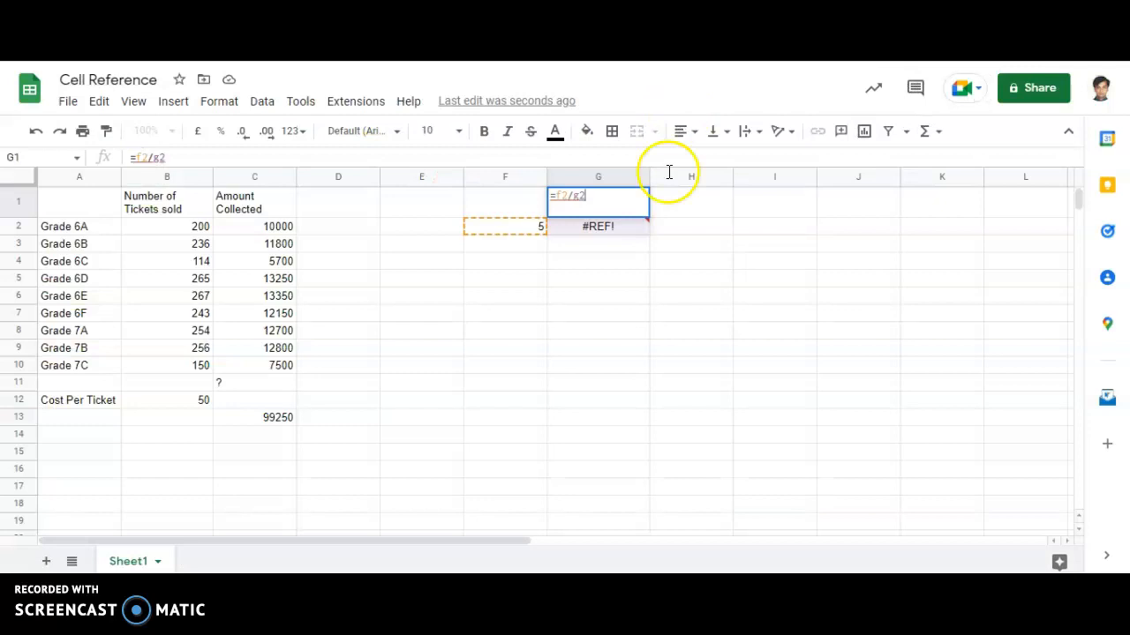
mouse_move(615, 227)
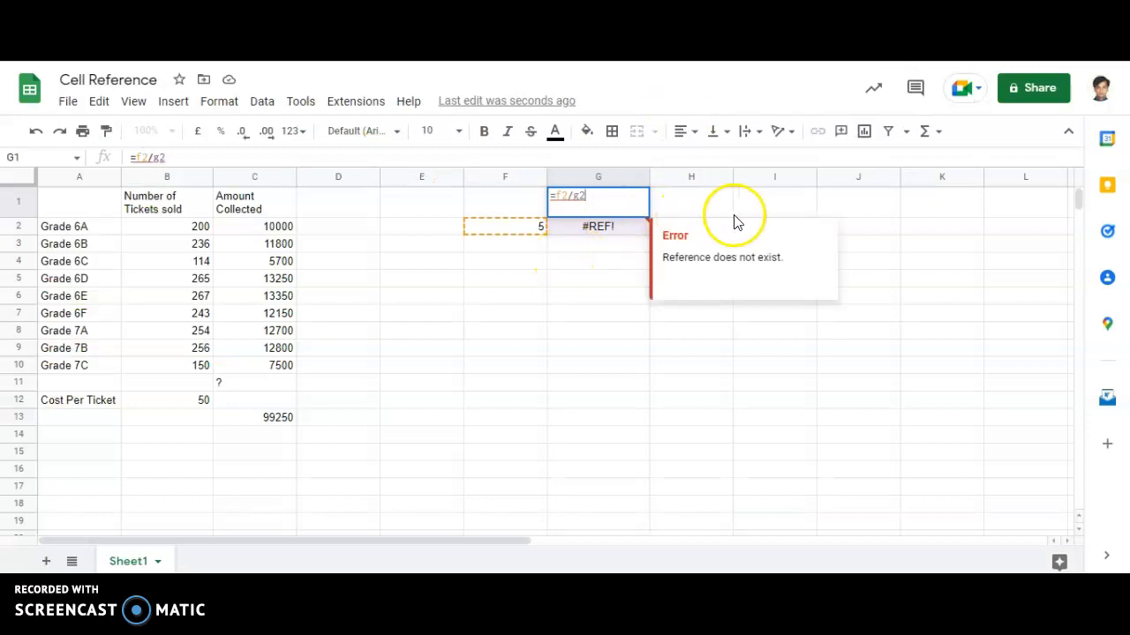
left_click(945, 252)
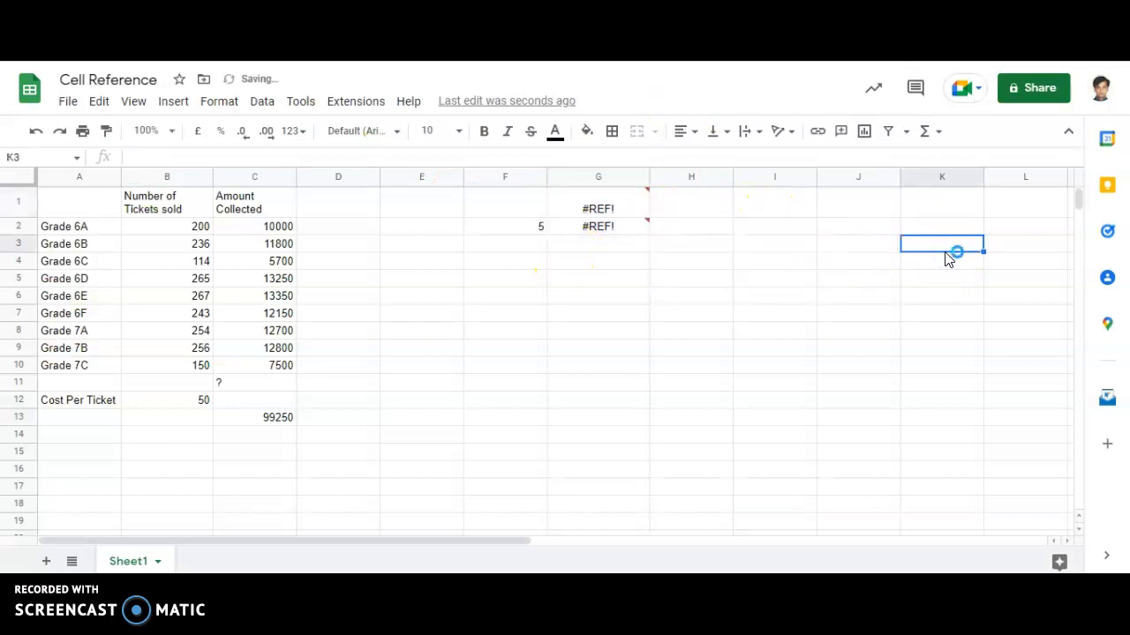
type("1")
key("Tab")
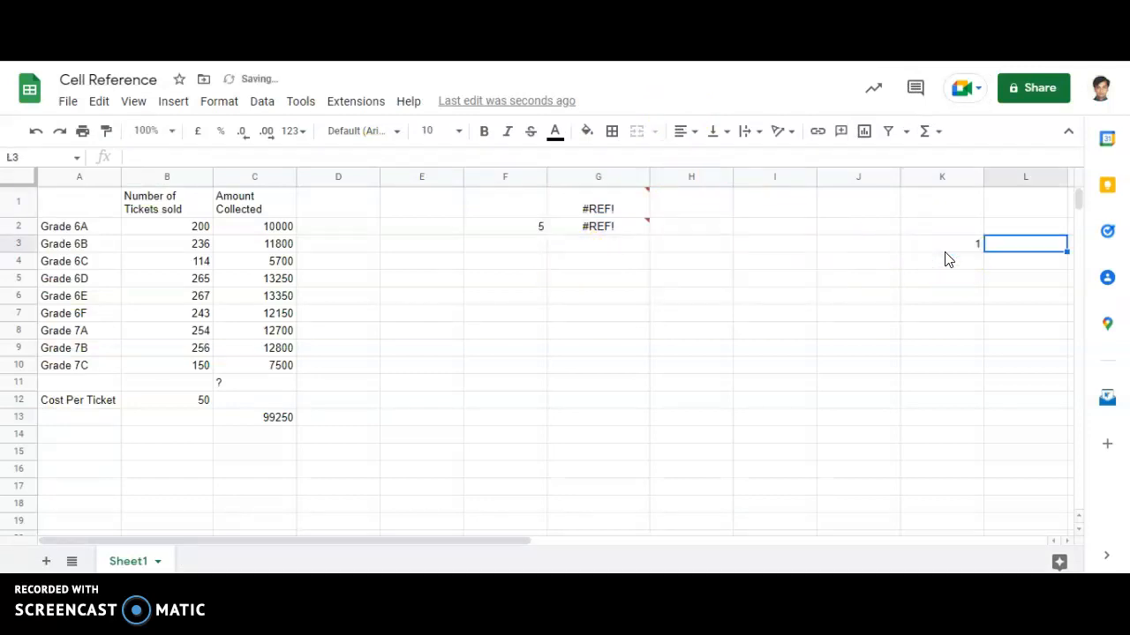
key("Left")
key("Return")
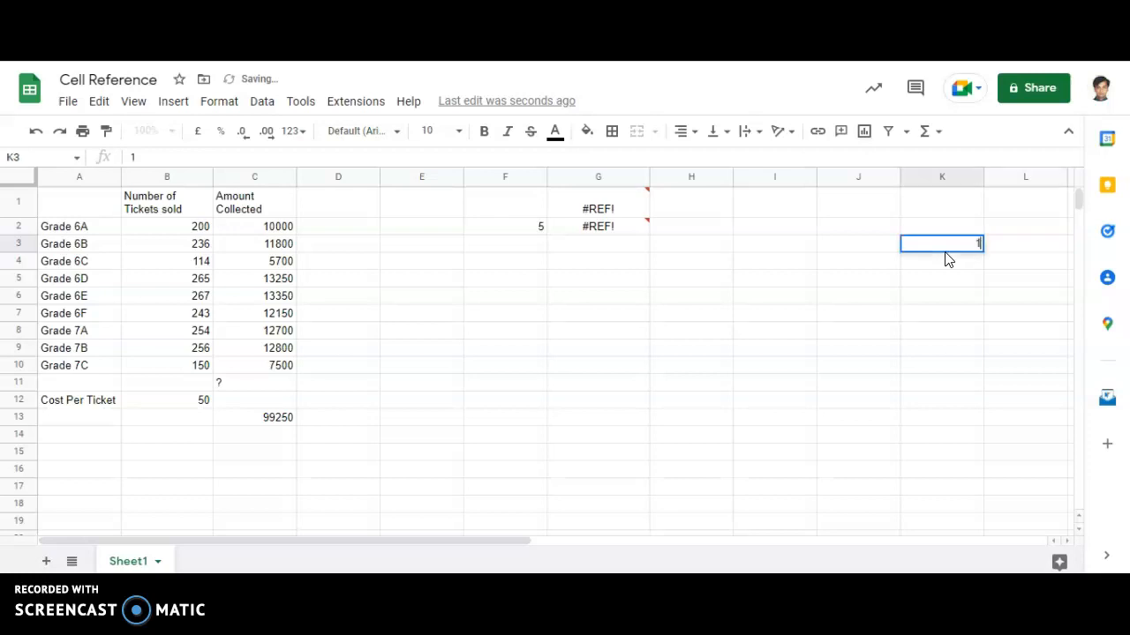
type("1234")
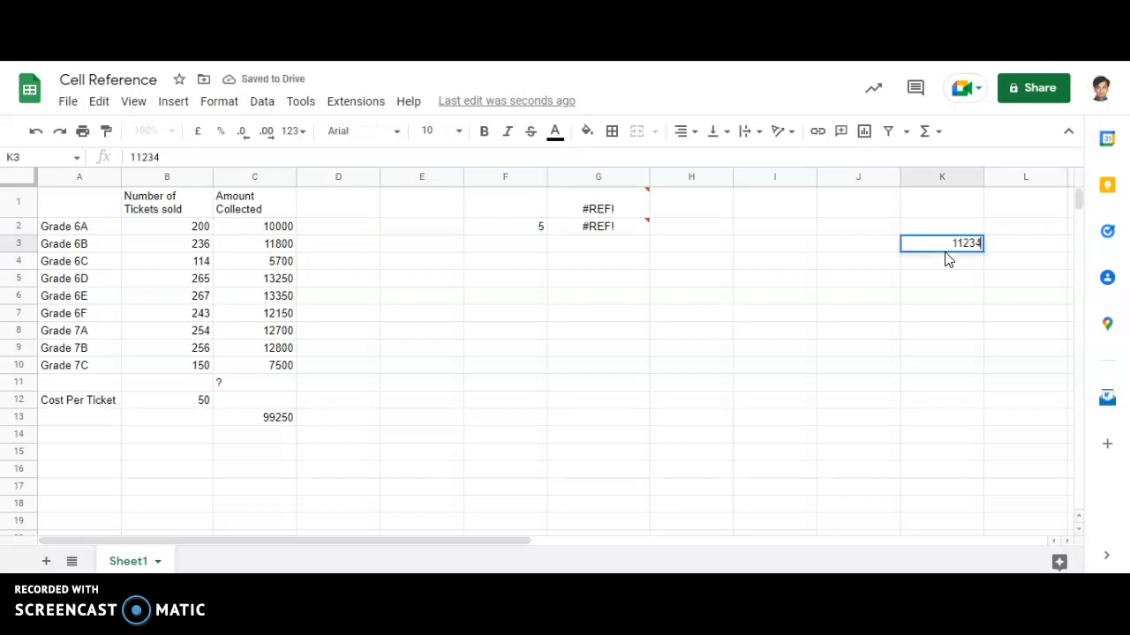
type("566")
type("56")
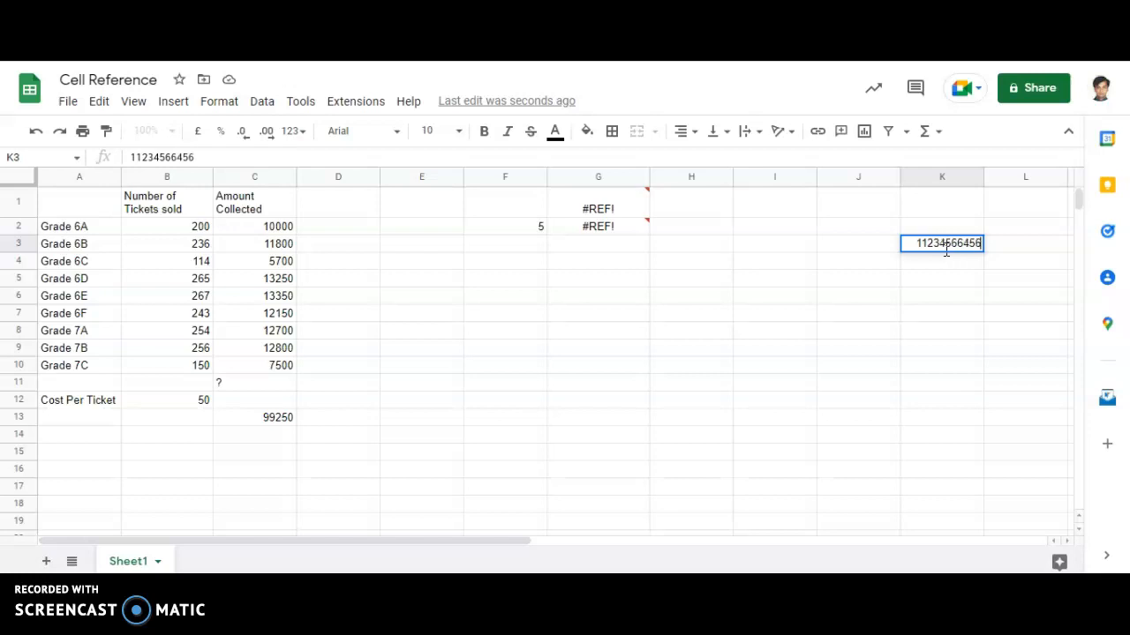
type("46535636346346346356346346346346346364")
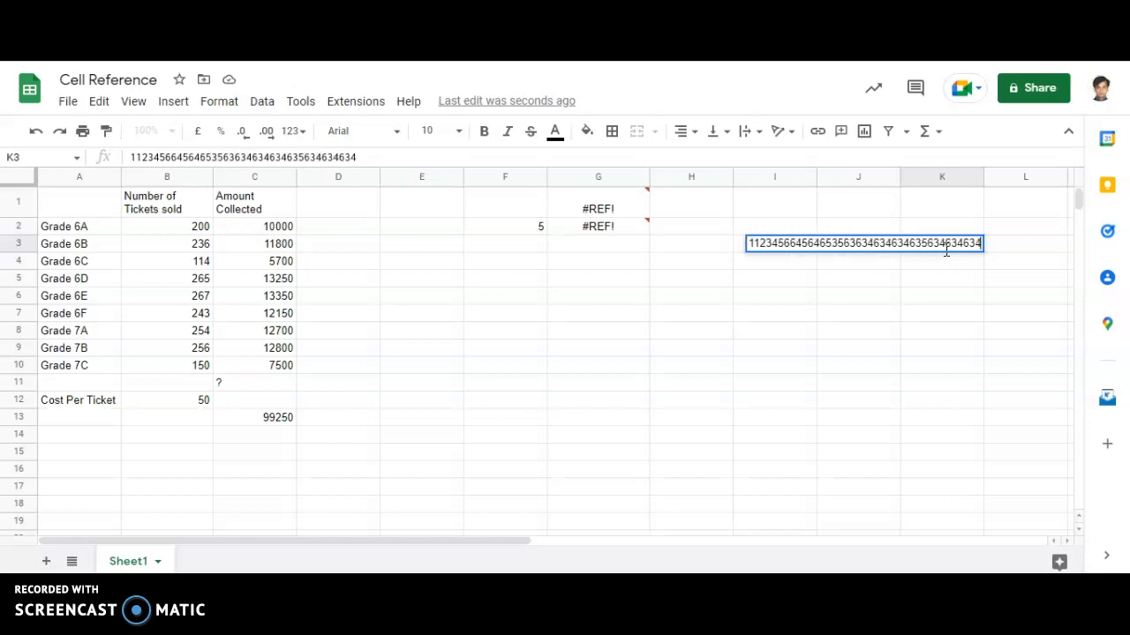
key("Return")
type("56")
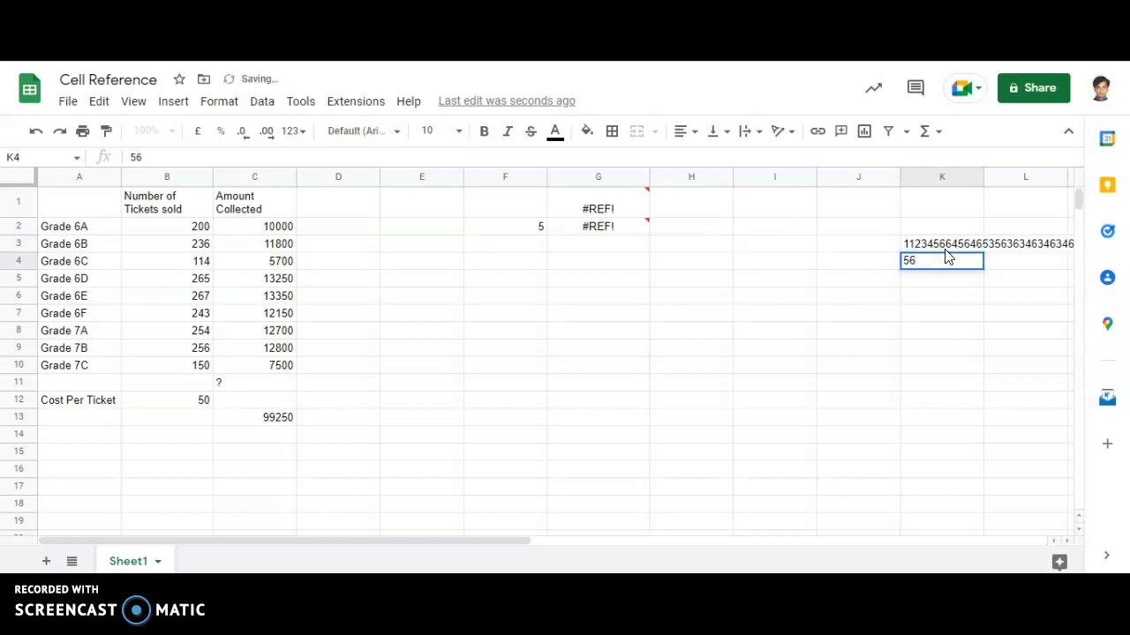
- Narrow column K to a sliver, far too small for the long number in K3
left_click(950, 247)
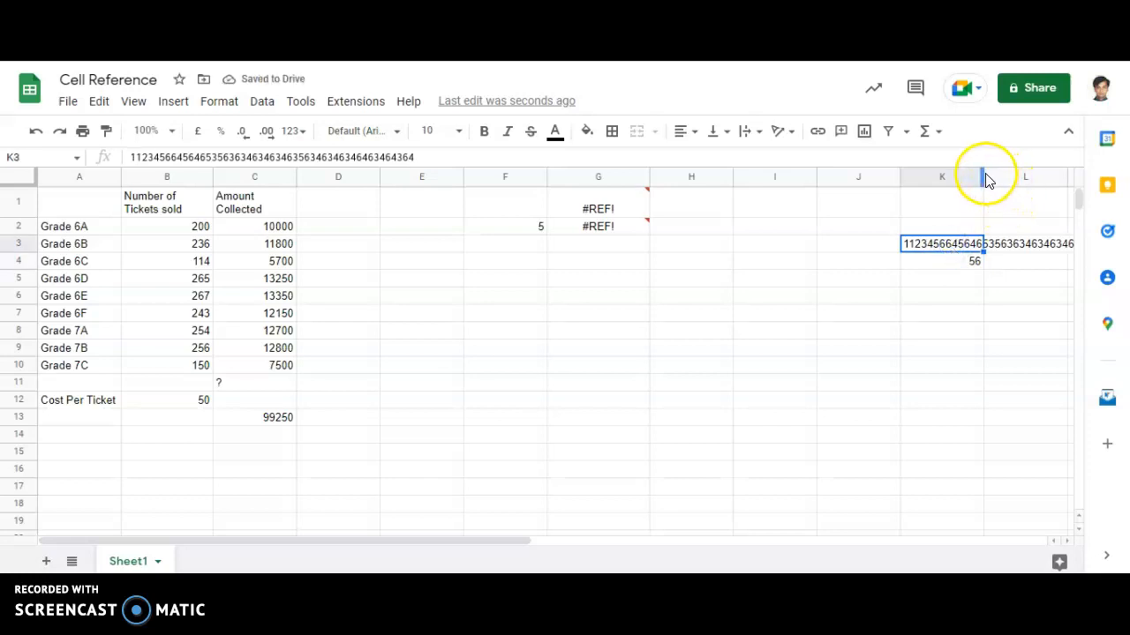
left_click_drag(983, 179, 902, 179)
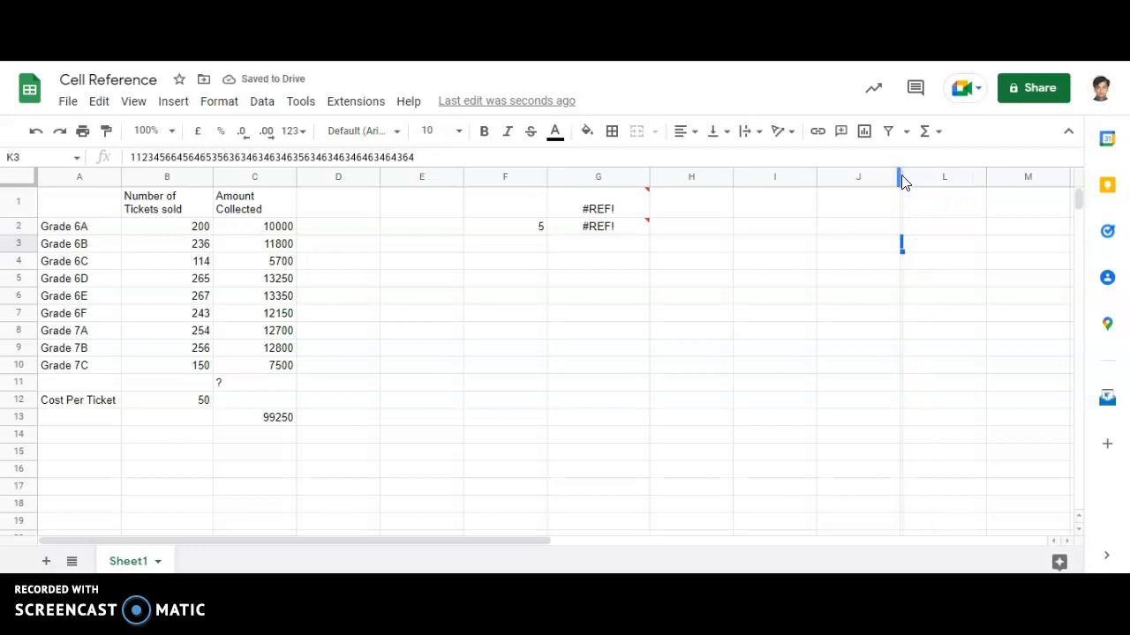
left_click(965, 259)
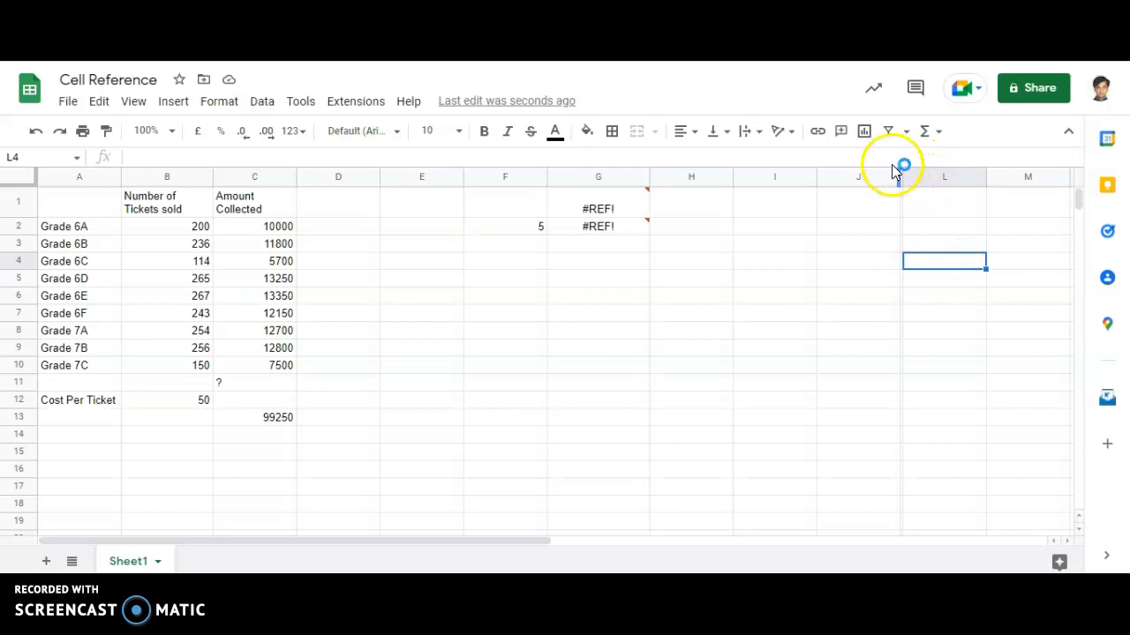
- Return to the Error Result slide and review the #DIV/0!, #REF!, #VALUE! and #N/A entries in its table
key("ctrl+Tab")
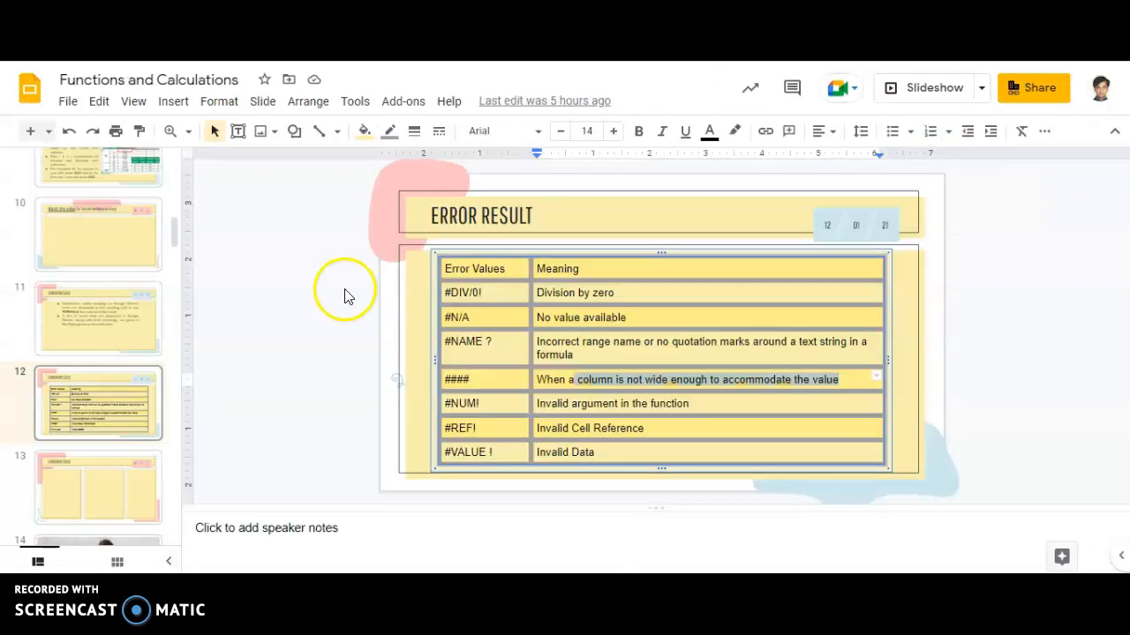
left_click(495, 292)
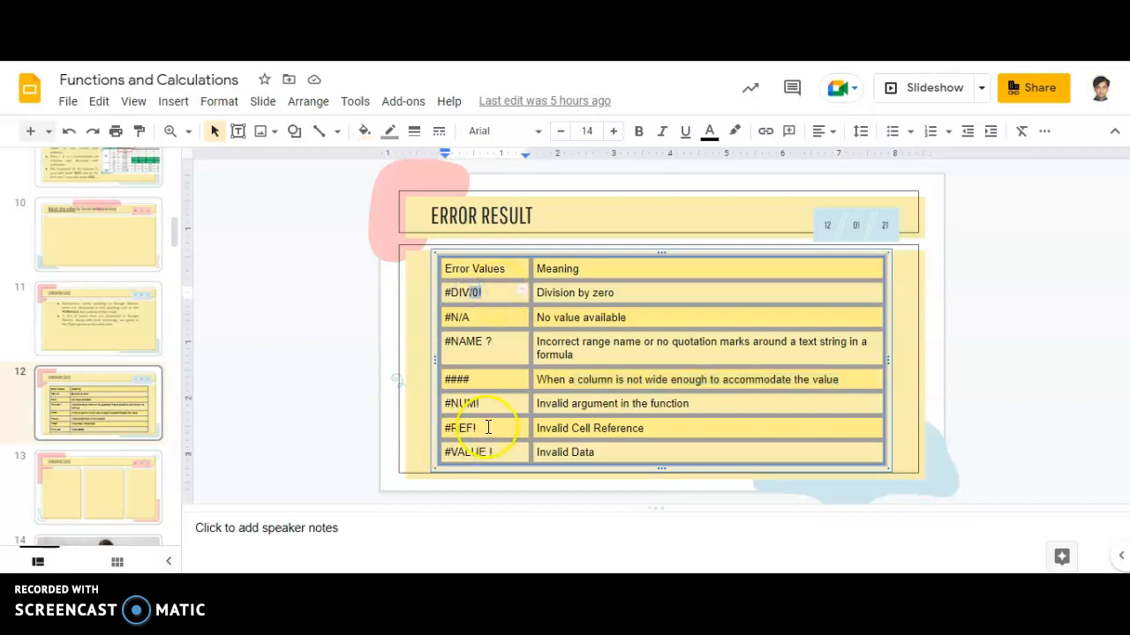
left_click_drag(484, 428, 434, 428)
left_click_drag(494, 453, 466, 452)
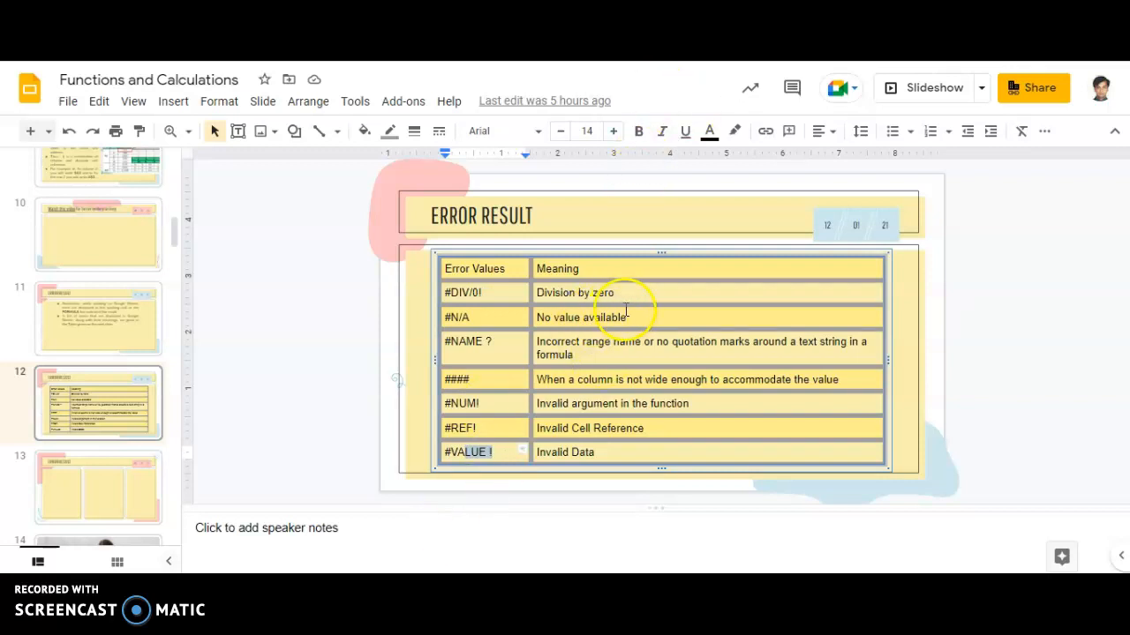
triple_click(533, 310)
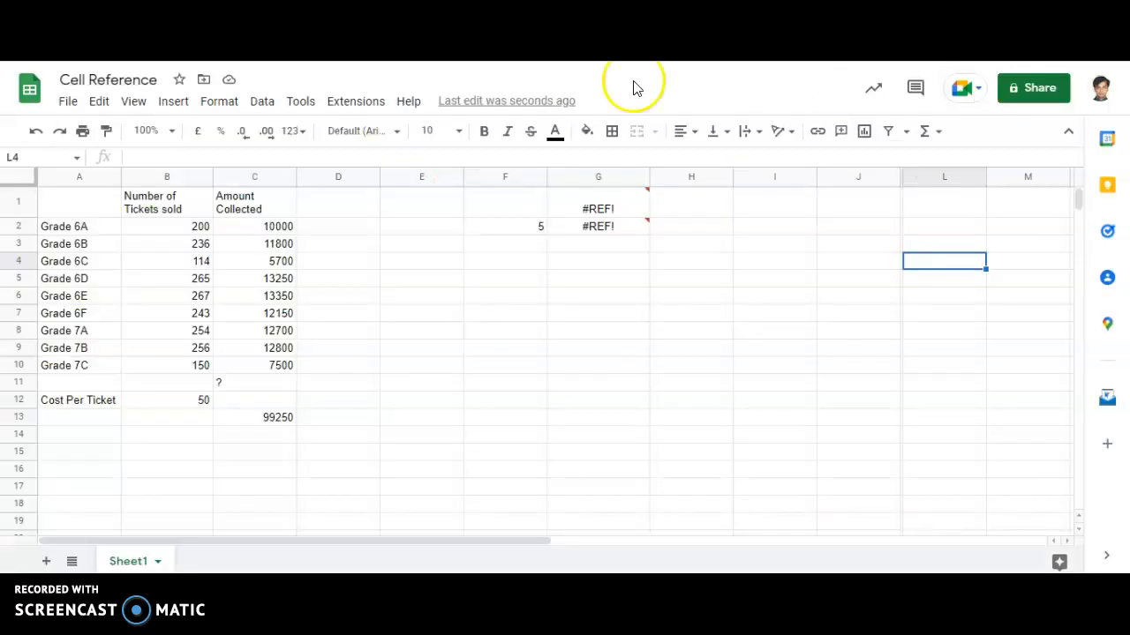
- Switch to the Cell Reference sheet and undo the column resize, the K3, K4 and G1 entries, and the deletion of column G
mouse_move(552, 228)
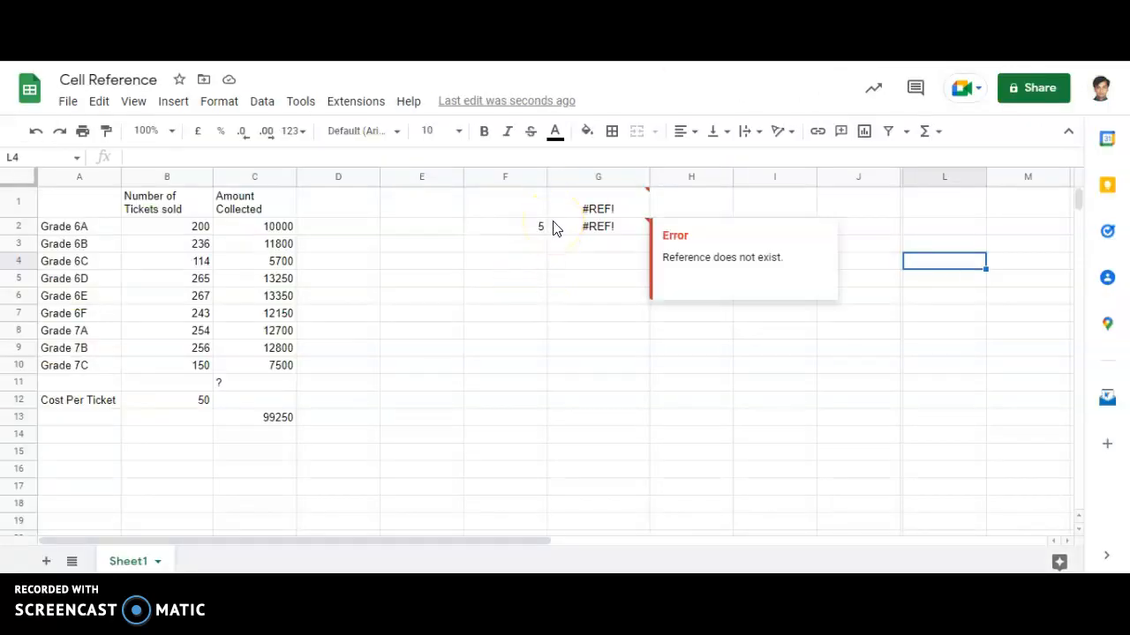
key("ctrl+z")
key("ctrl+z")
key("ctrl+z")
key("ctrl+z")
key("ctrl+z")
key("ctrl+z")
key("ctrl+z")
key("ctrl+z")
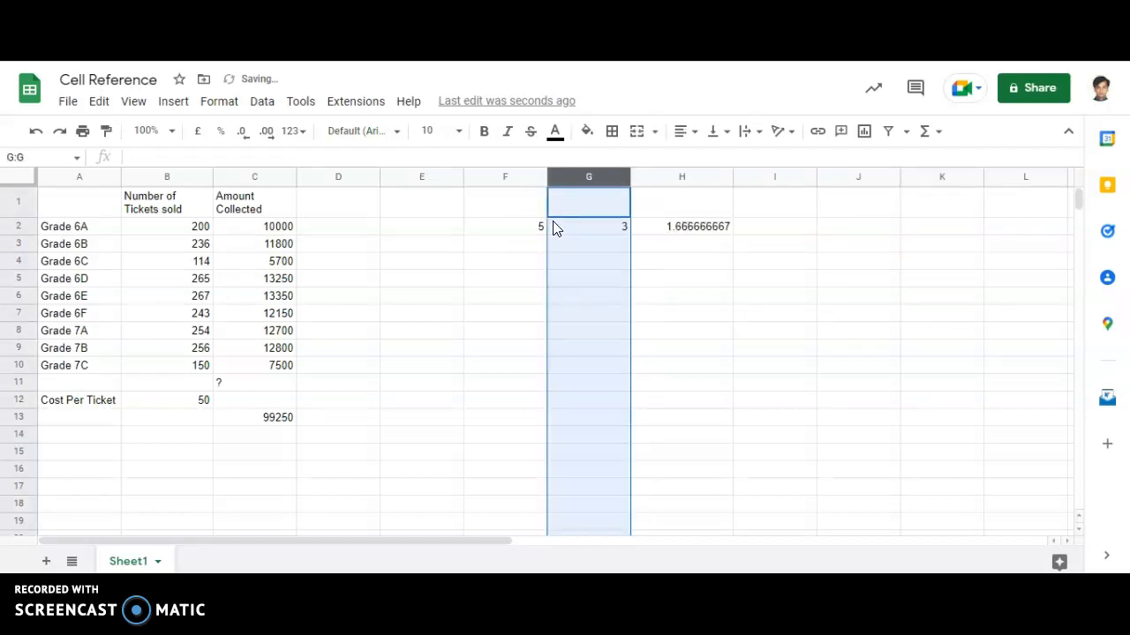
- Set the divisor in cell G2 to 5
left_click(522, 228)
left_click(588, 230)
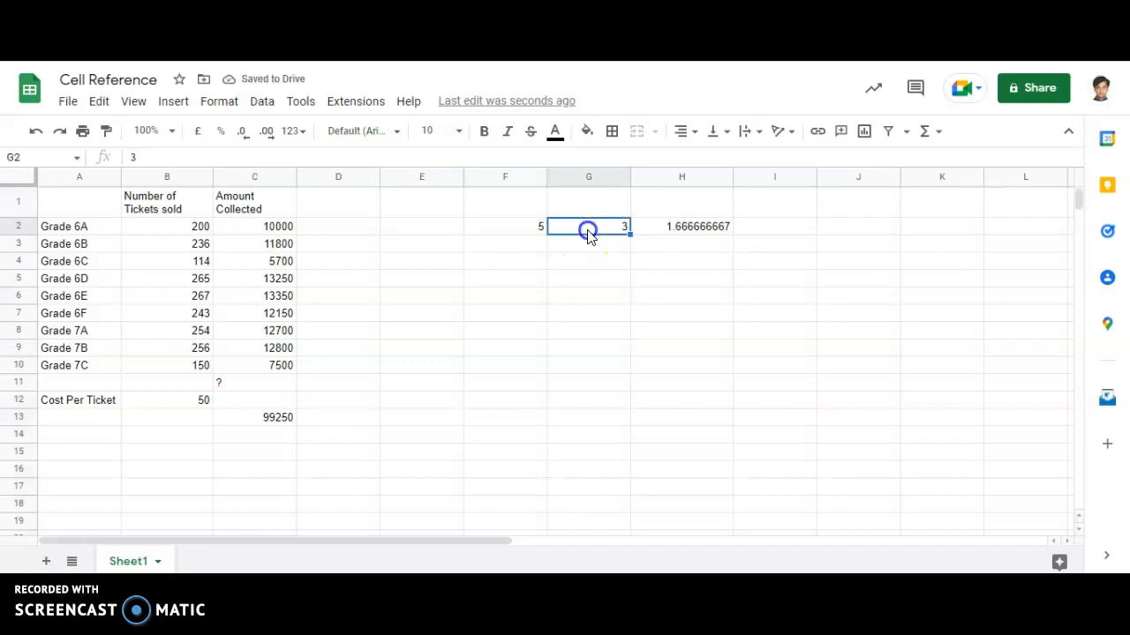
type("5")
key("Return")
- Clear the dividend in cell F2 and check the division formula in H2
key("Left")
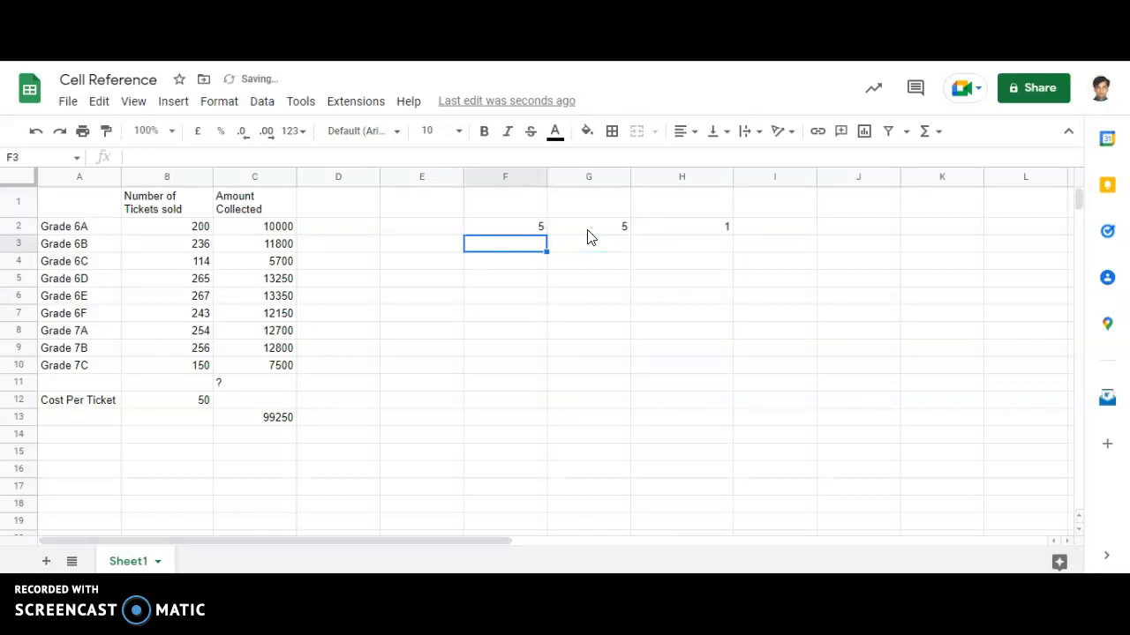
key("Up")
key("Delete")
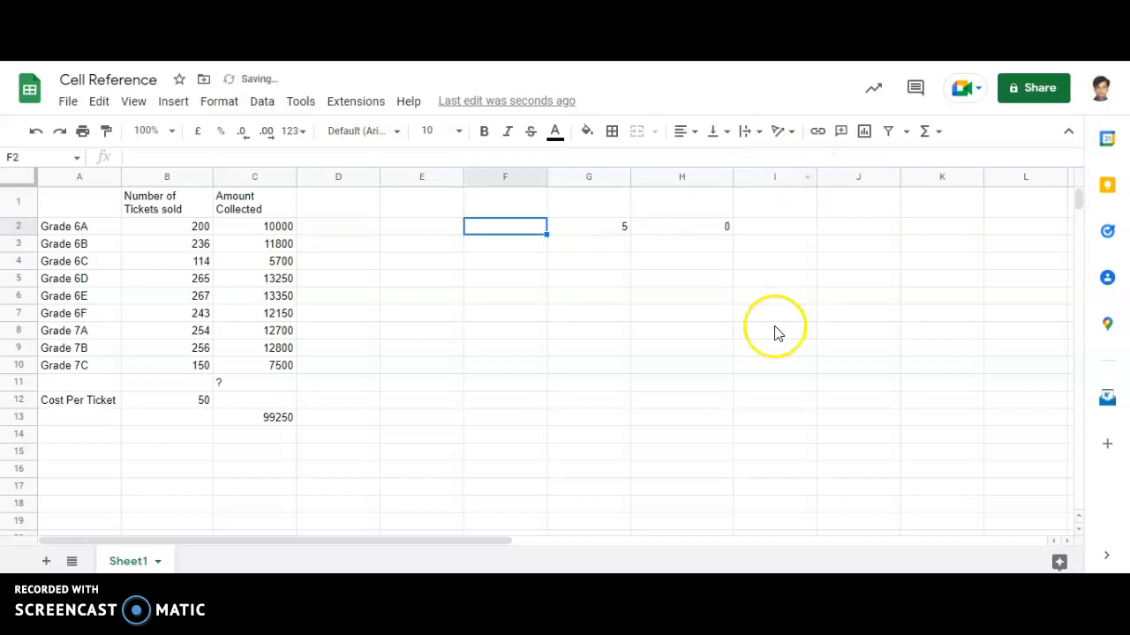
left_click(729, 343)
left_click(709, 226)
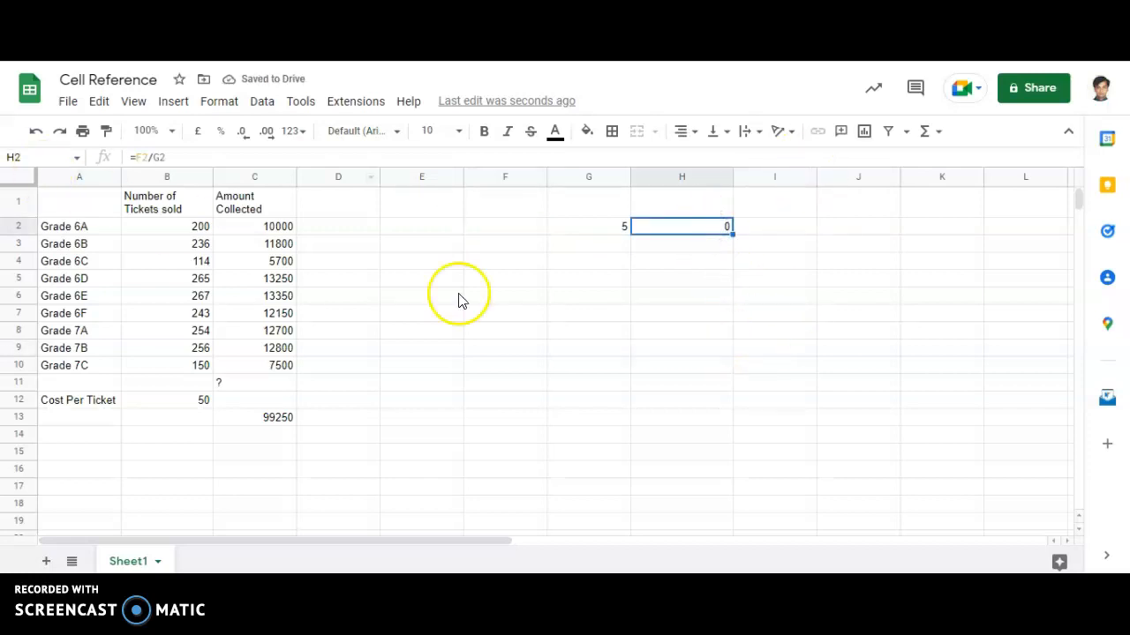
- Set the dividend in cell F2 to 1
left_click(524, 228)
type("1")
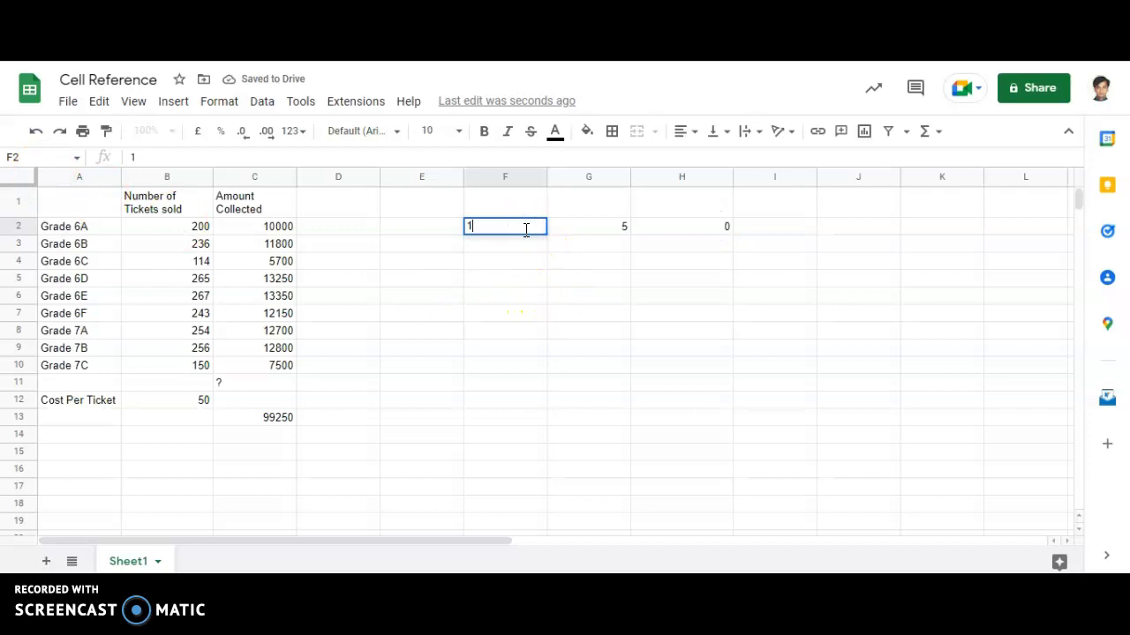
key("Return")
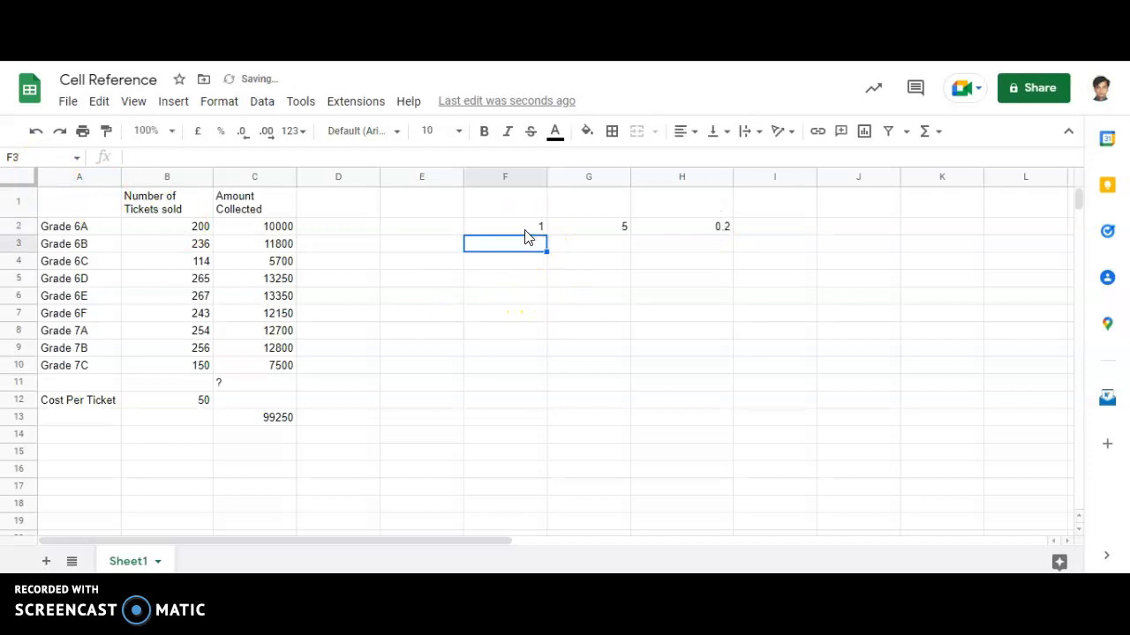
- Clear the divisor in cell G2 and inspect the division formula's result in H2
left_click(588, 230)
key("Delete")
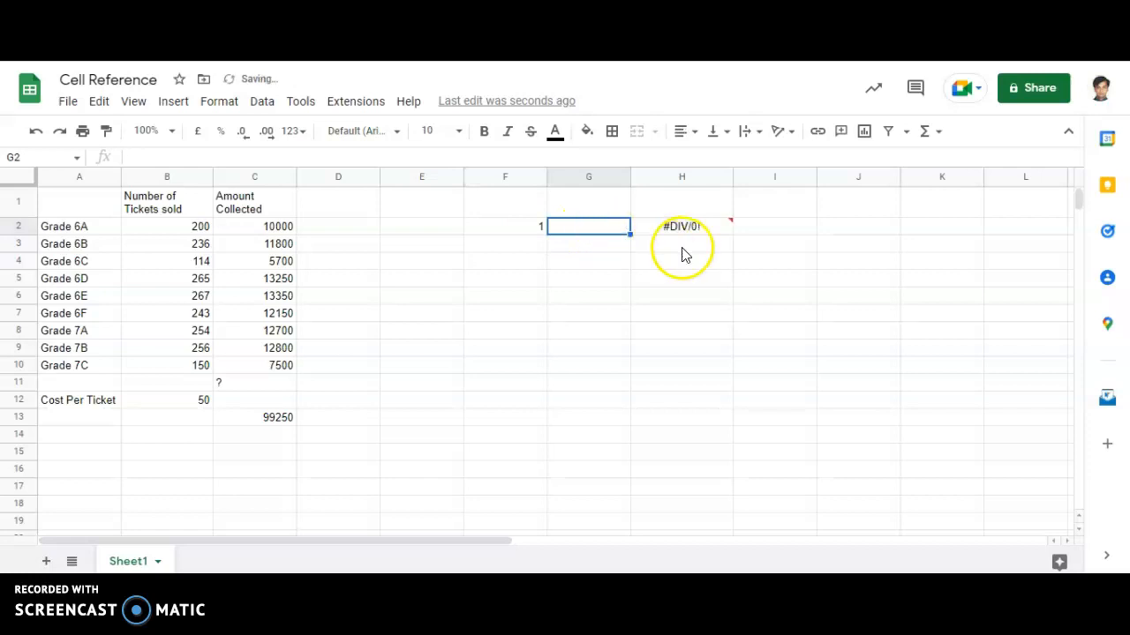
left_click(712, 230)
mouse_move(711, 242)
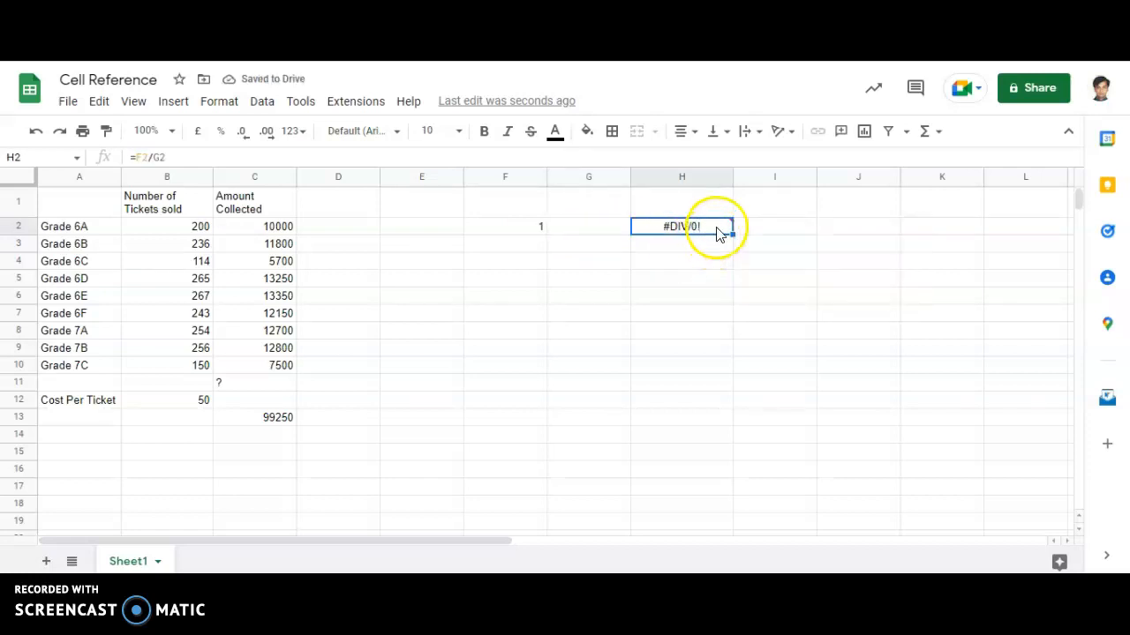